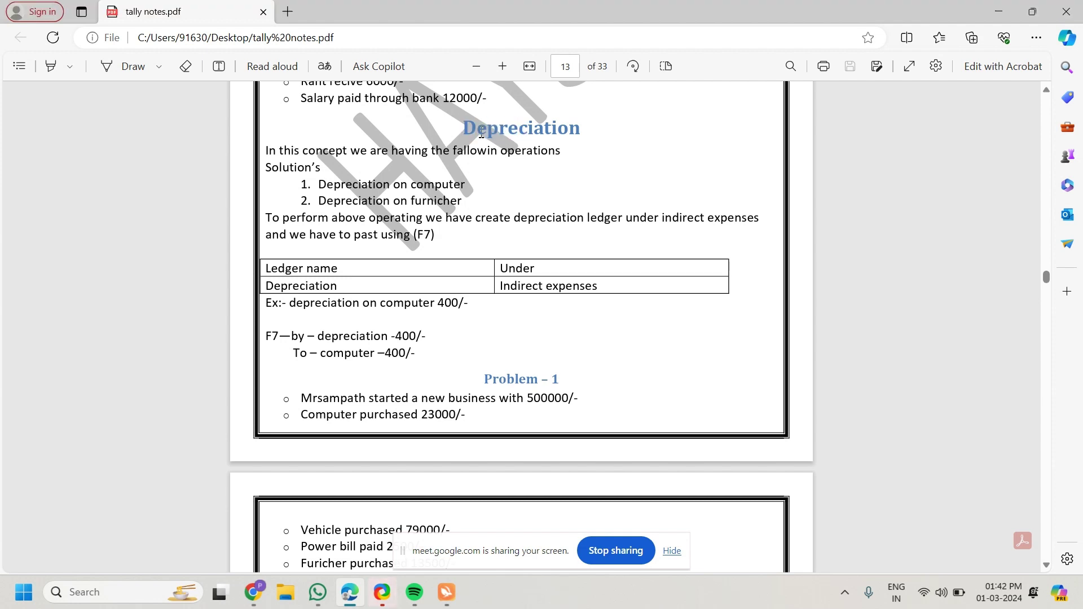
Read the Depreciation section of the notes, covering its operations on computer and furniture and the instruction to create a depreciation ledger.
drag(463, 130, 590, 131)
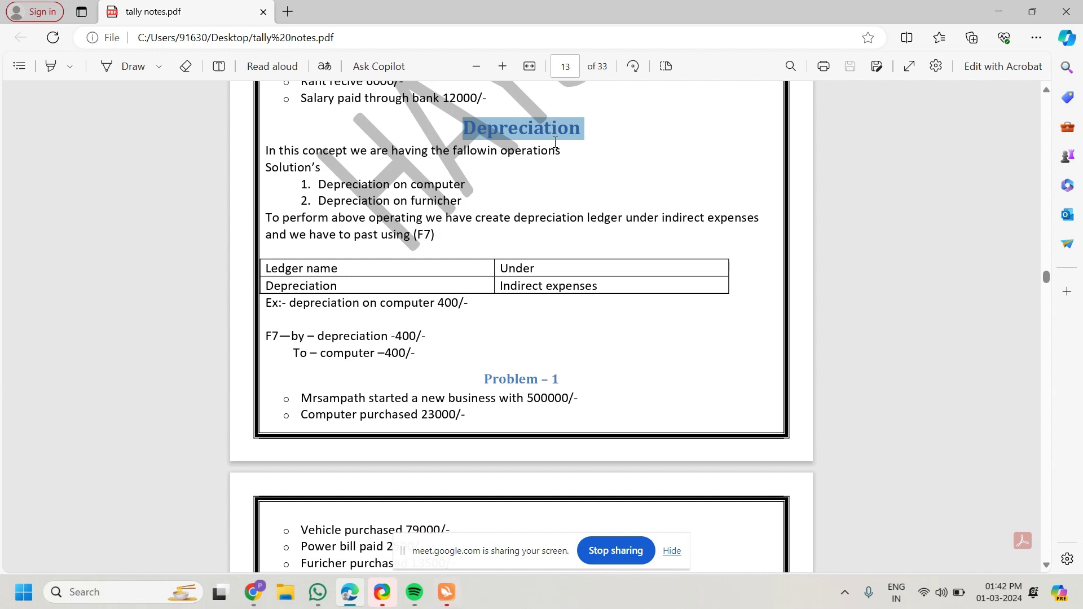
click(464, 127)
double_click(541, 128)
click(504, 136)
drag(502, 136, 573, 128)
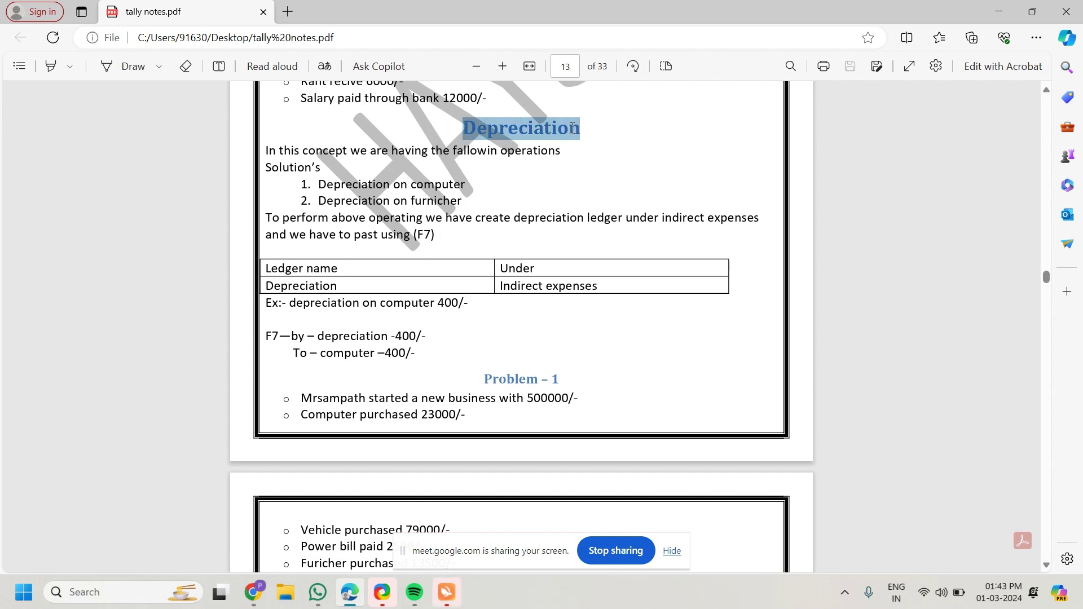
click(528, 156)
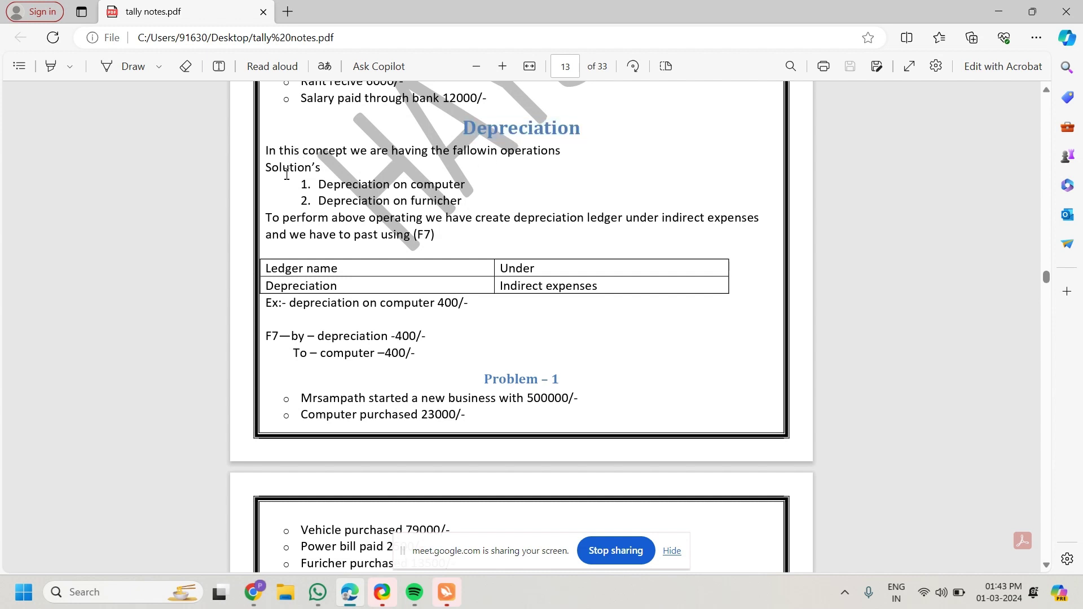
drag(349, 191, 402, 190)
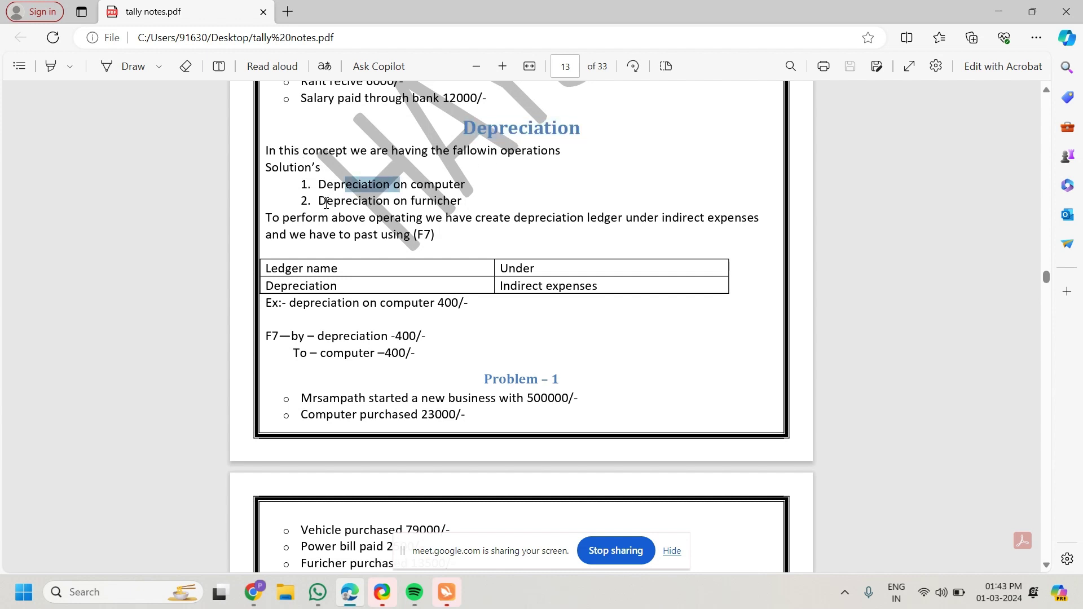
drag(319, 202, 463, 201)
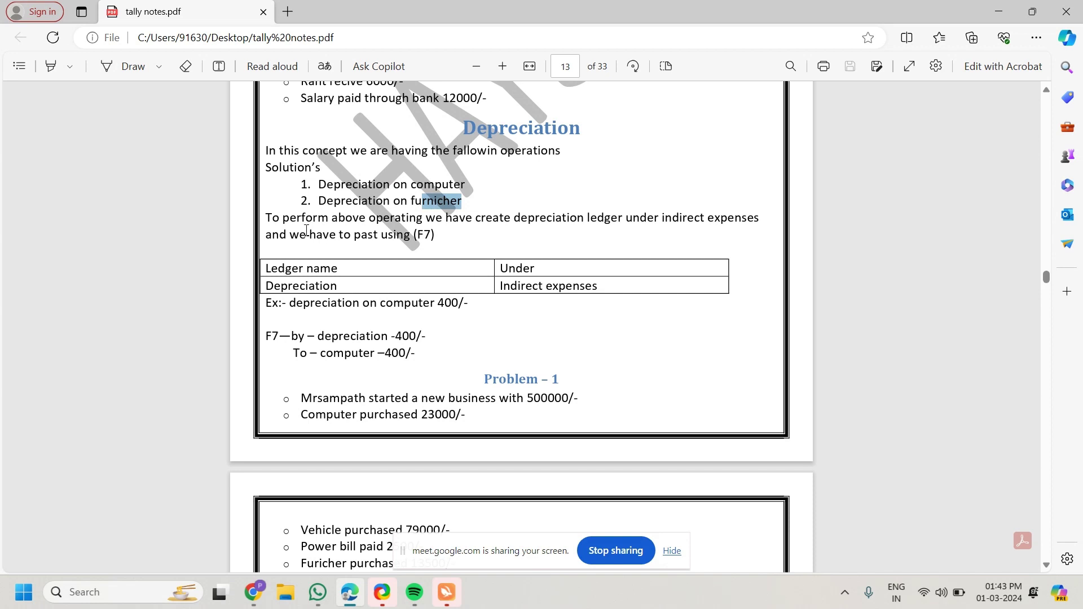
click(332, 225)
drag(266, 223, 619, 235)
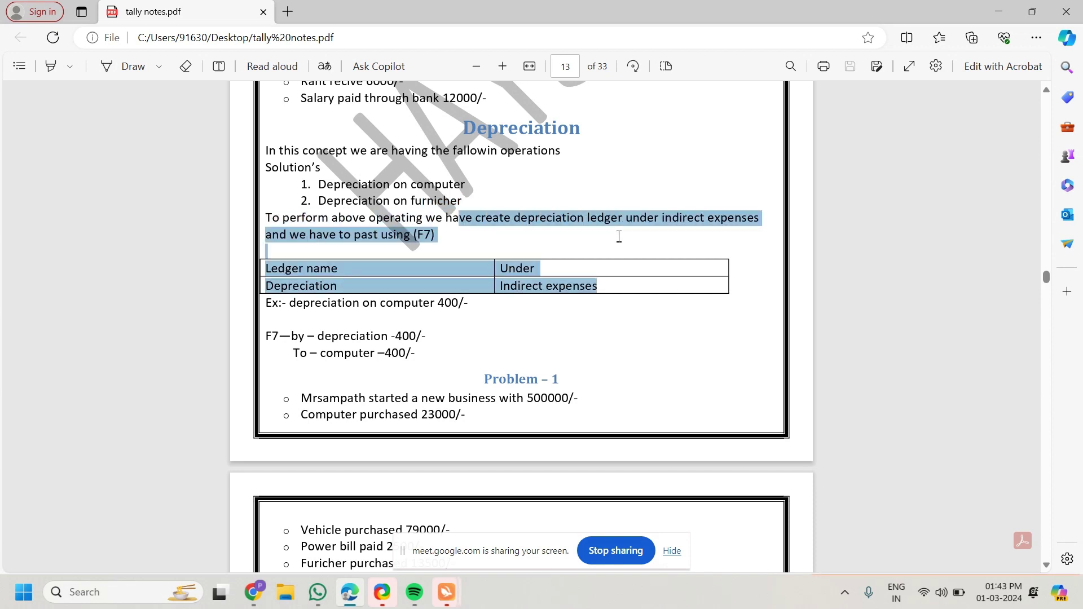
click(466, 232)
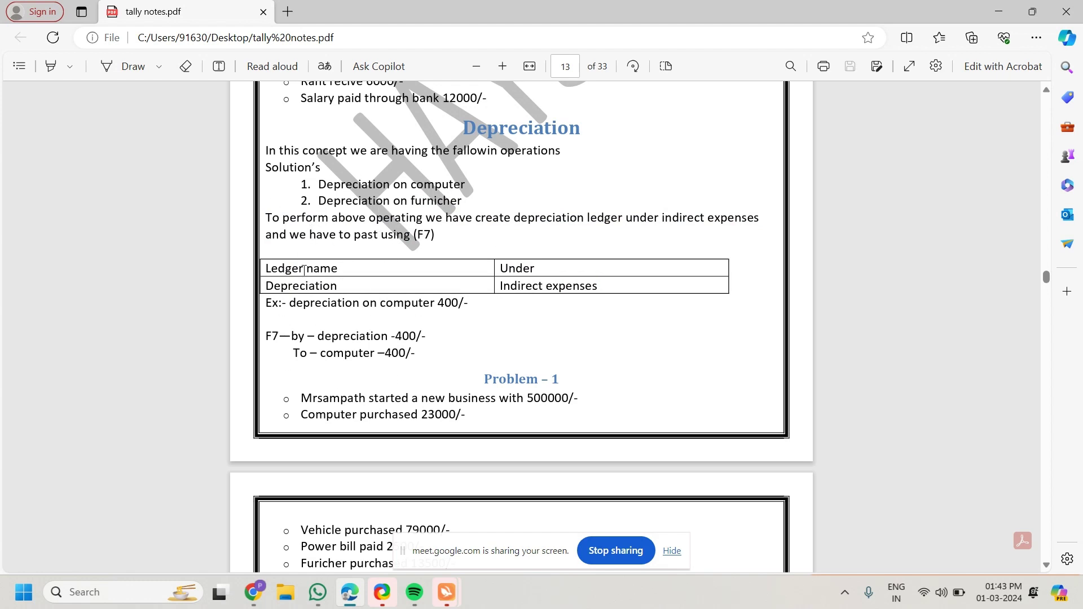
Examine the ledger table for Depreciation, the F7 journal example and the transactions listed under Problem 1.
drag(271, 269, 435, 288)
click(338, 287)
drag(509, 288, 612, 300)
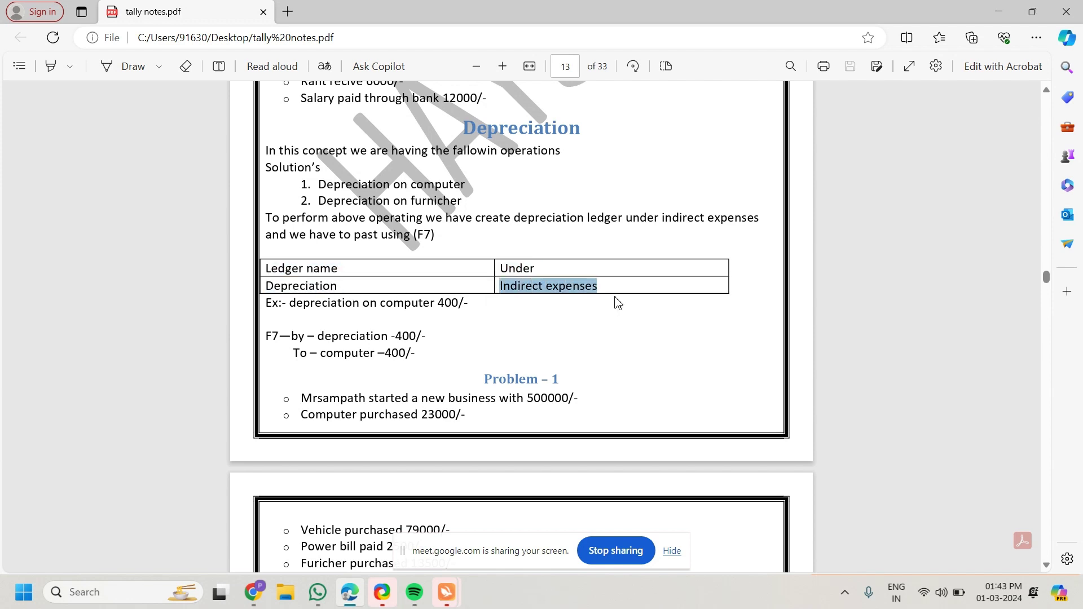
click(288, 290)
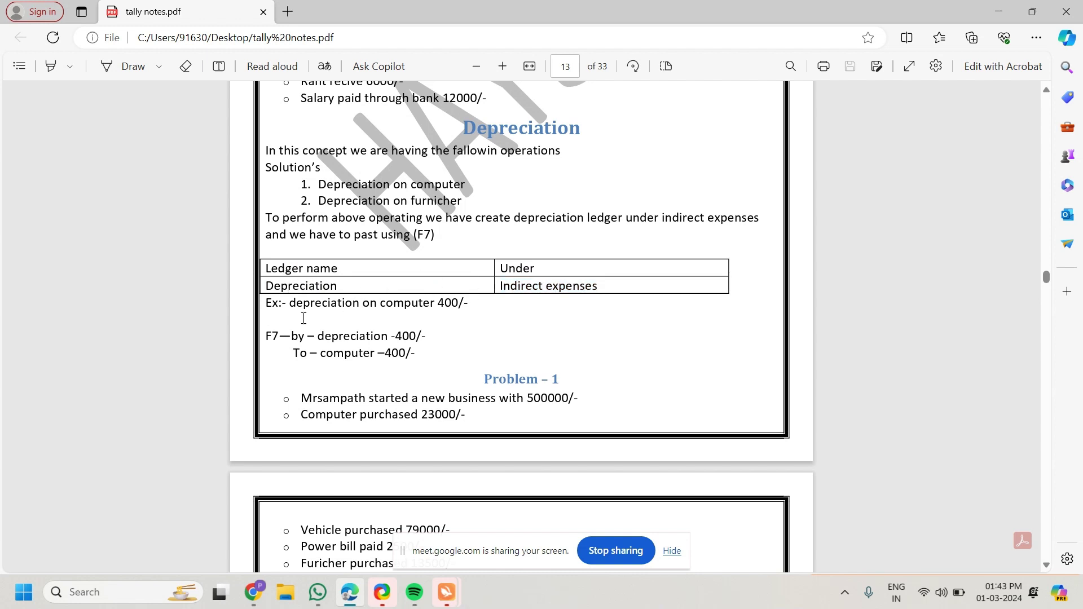
scroll(303, 319, down, 3)
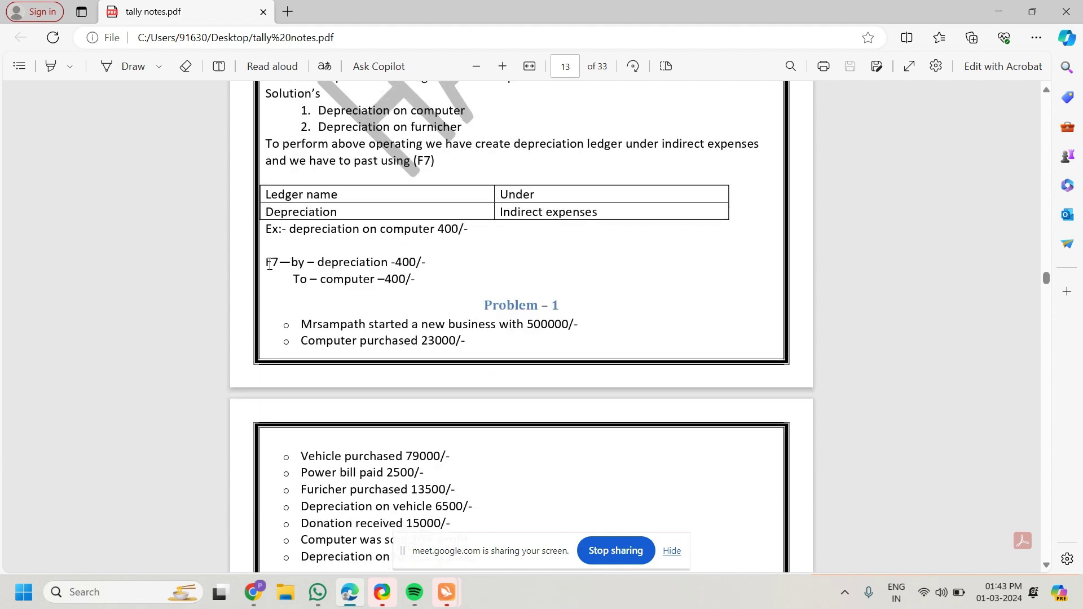
drag(270, 265, 287, 265)
drag(377, 279, 435, 266)
click(436, 266)
scroll(436, 268, down, 1)
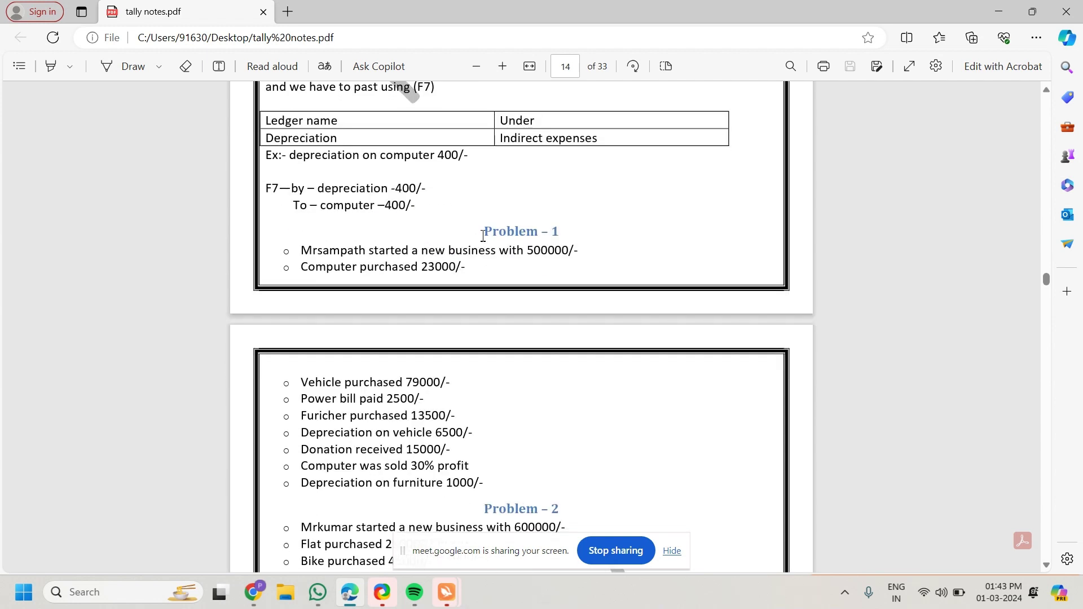
Minimise the notes and close the Turbo VPN and ShareX windows covering the desktop.
click(993, 18)
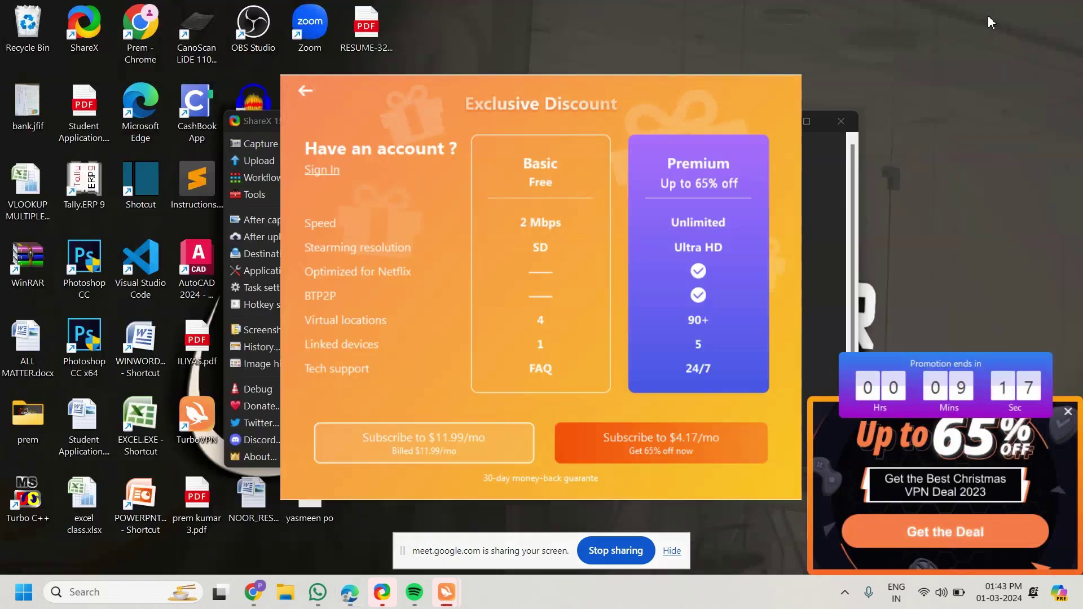
click(306, 91)
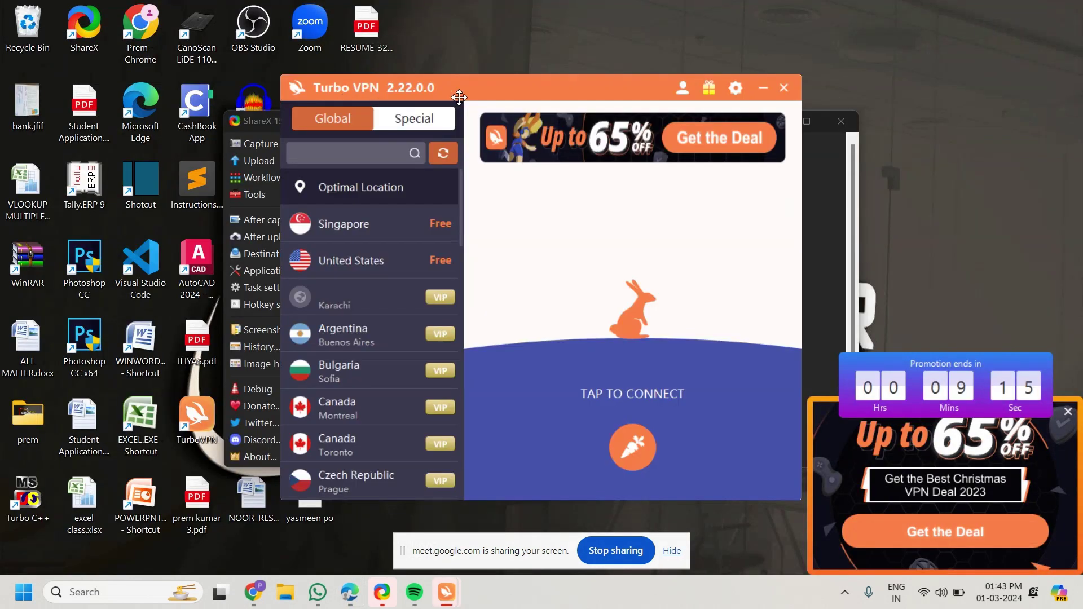
click(785, 87)
click(833, 125)
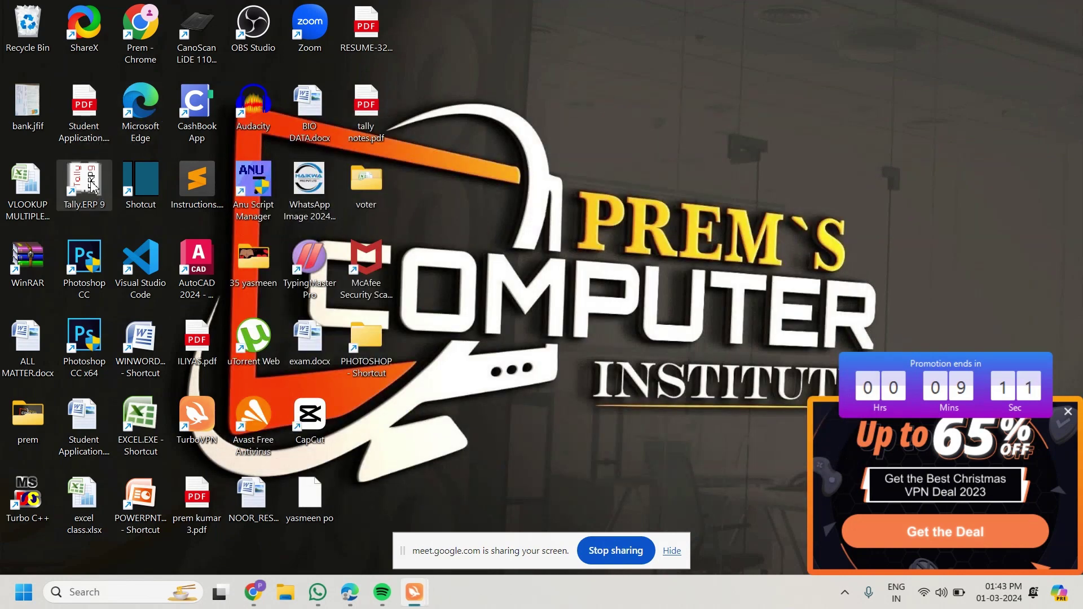
Launch Tally.ERP 9, enter Educational Mode and maximise its window.
double_click(90, 187)
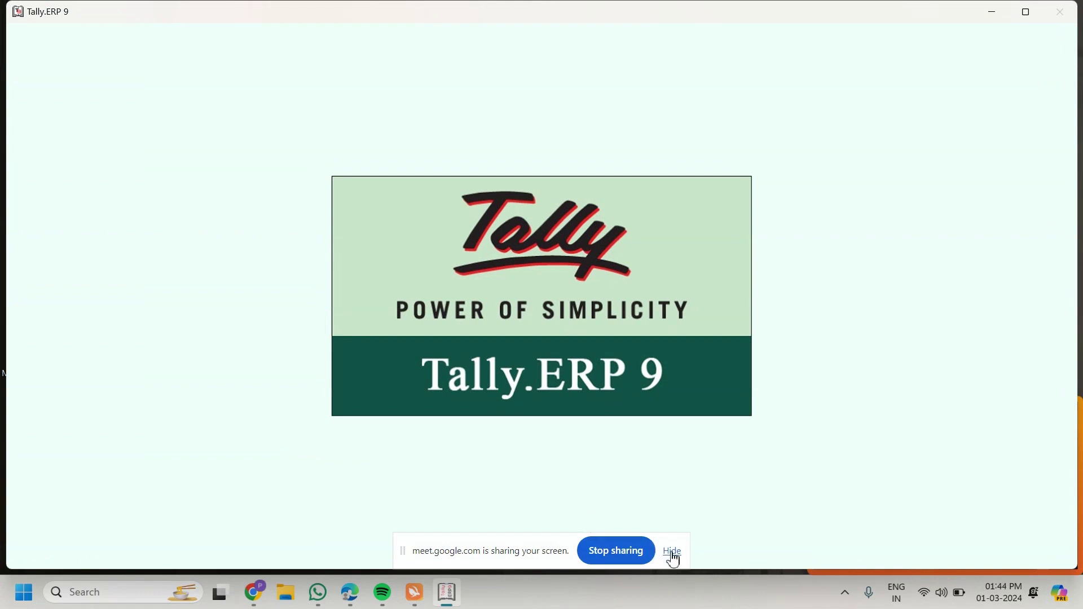
click(674, 558)
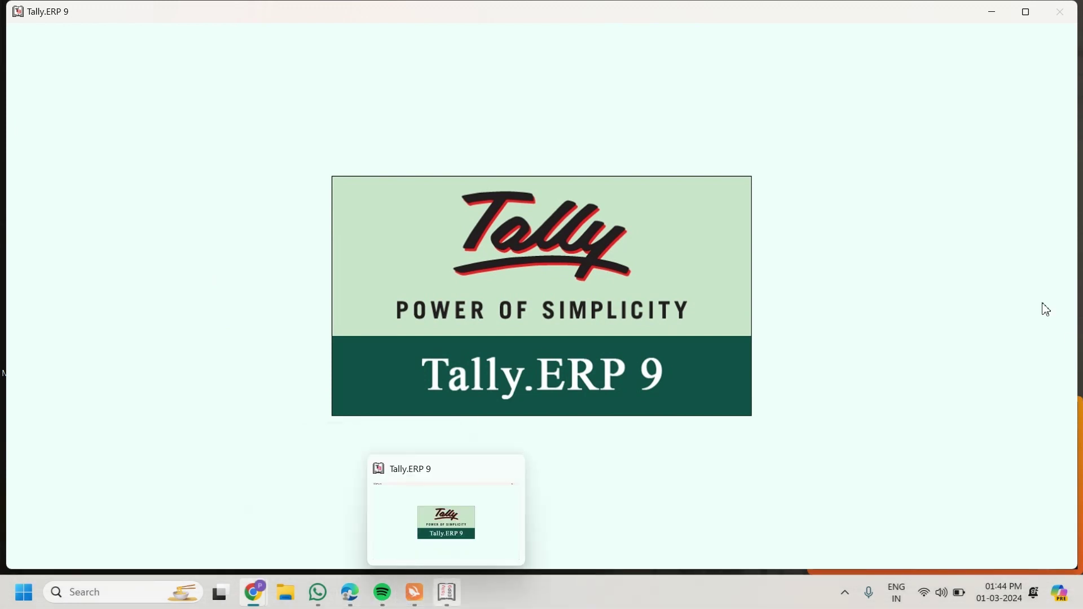
key(w)
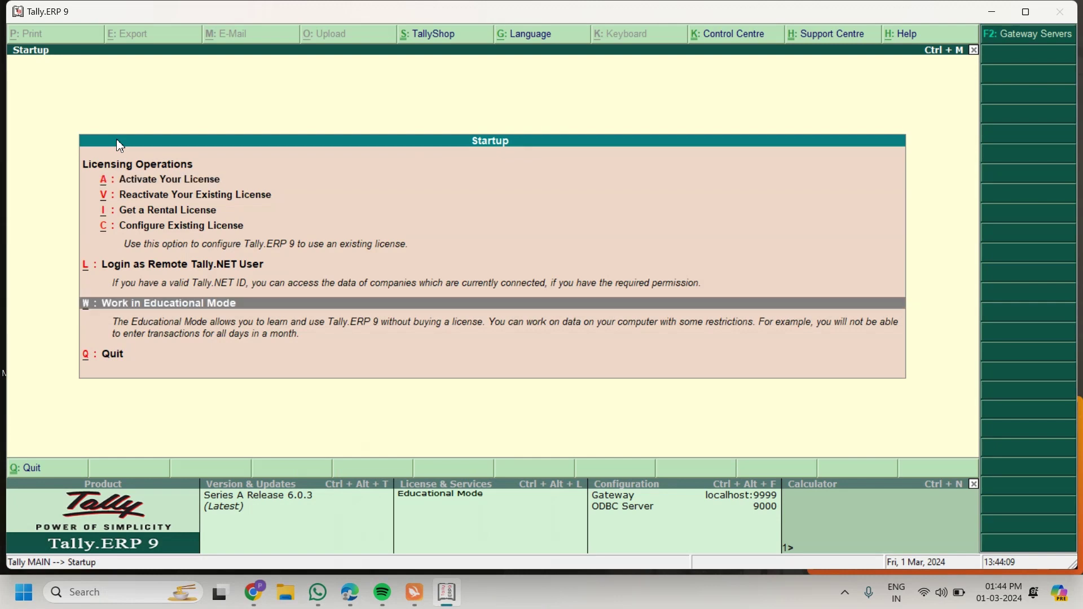
key(Return)
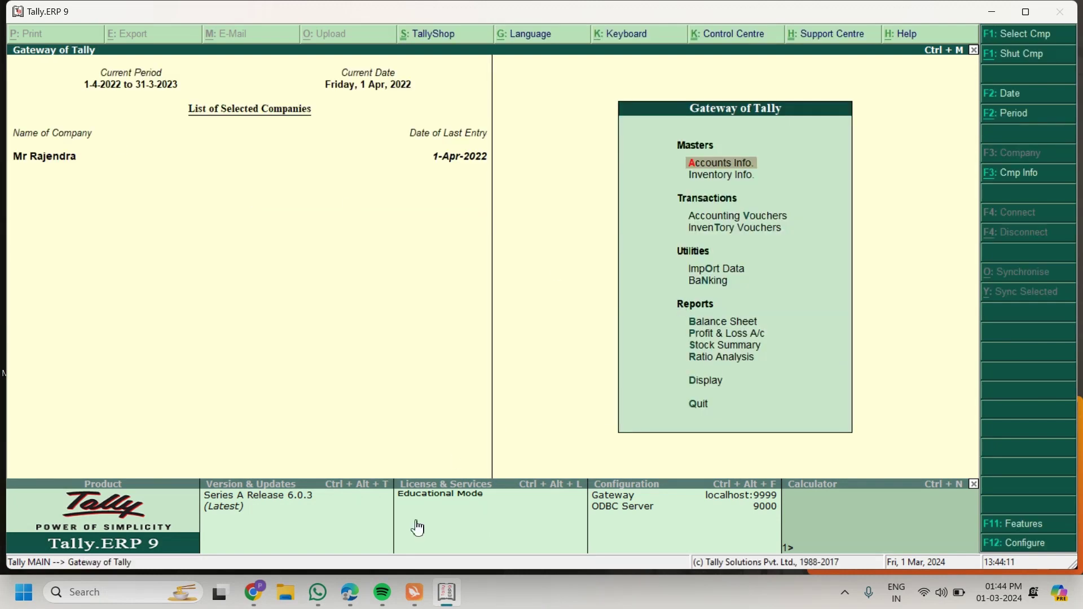
click(1025, 11)
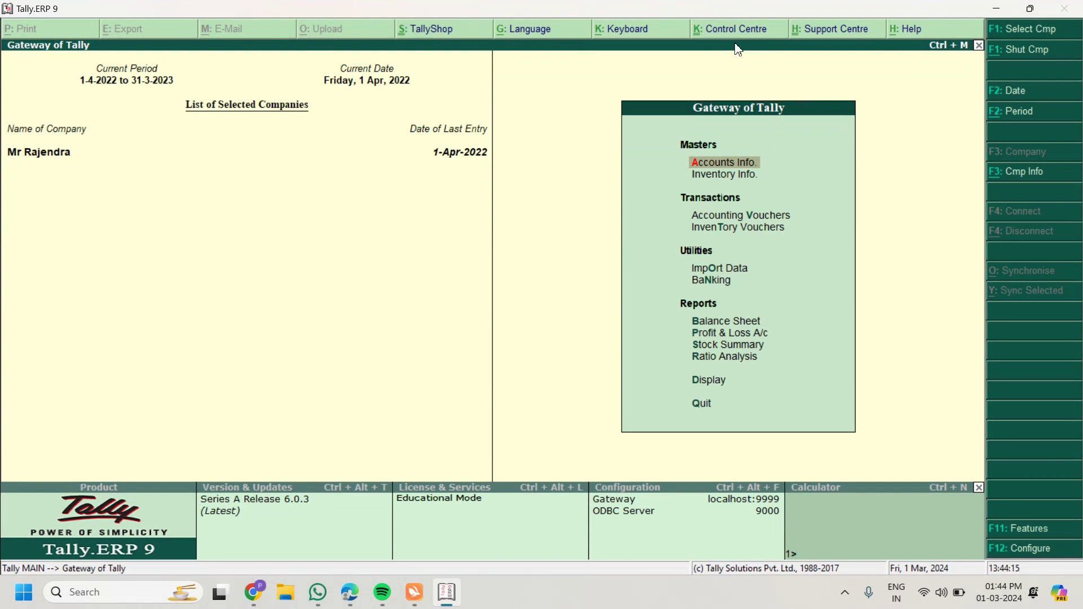
Start creating a new company and enter the business owner's name from Problem 1 as both company name and mailing name.
key(alt+F3)
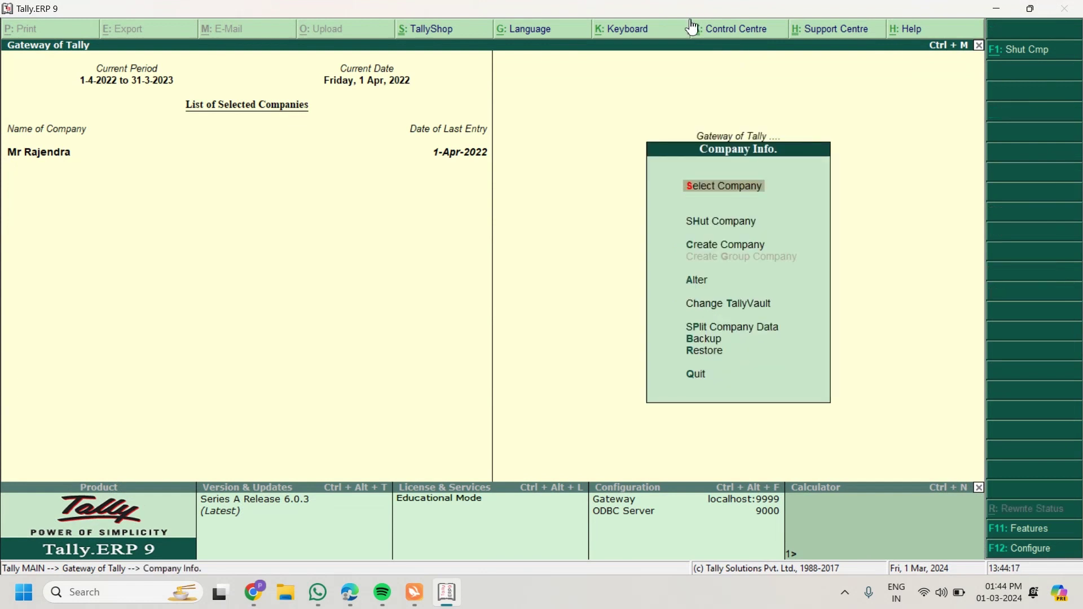
key(Down)
key(Down)
key(Return)
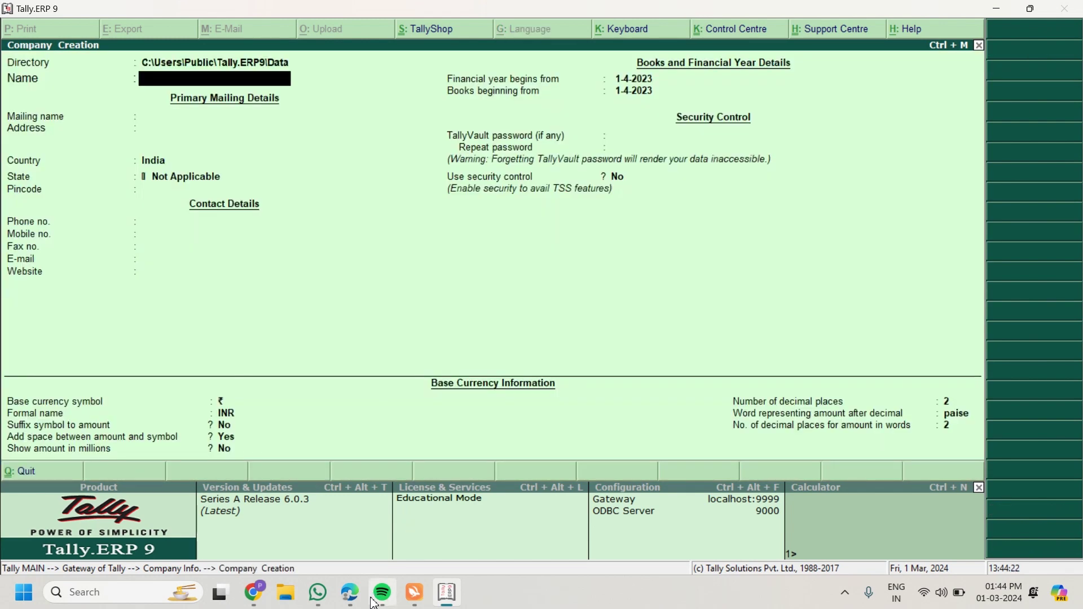
click(356, 603)
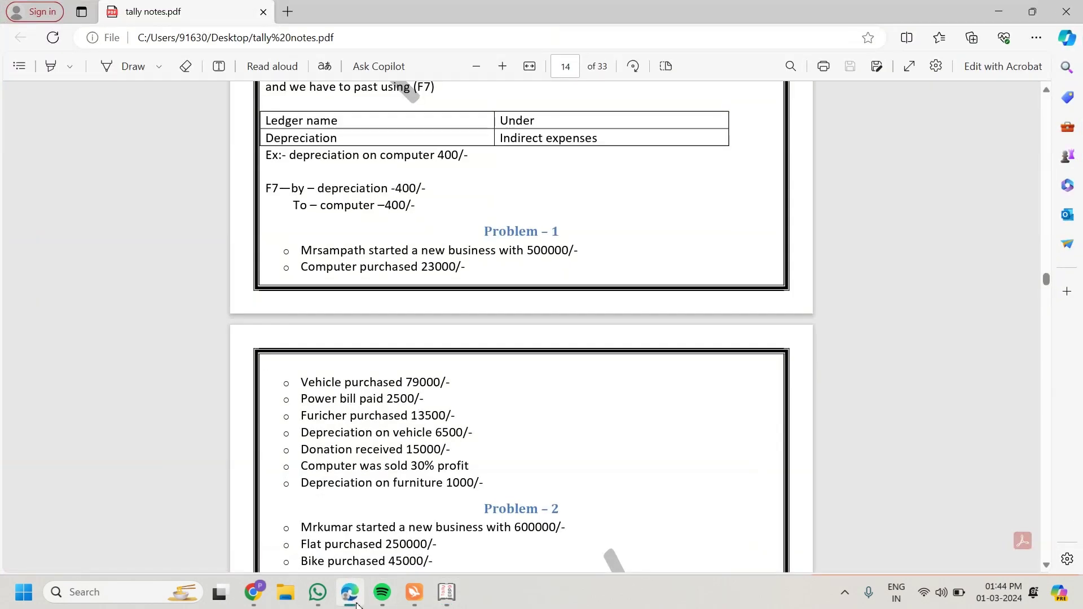
click(356, 603)
text(M)
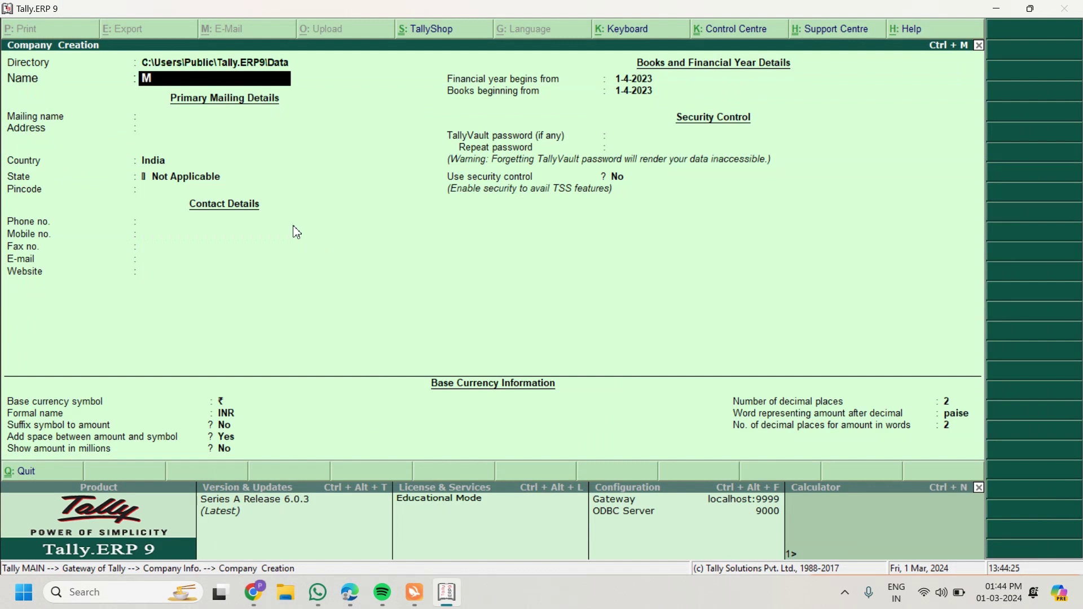
text(r Sampath)
key(Return)
key(Return)
Fill in the company's address, choose India and Andhra Pradesh as country and state, and leave the pincode and contact details blank.
text(Kj)
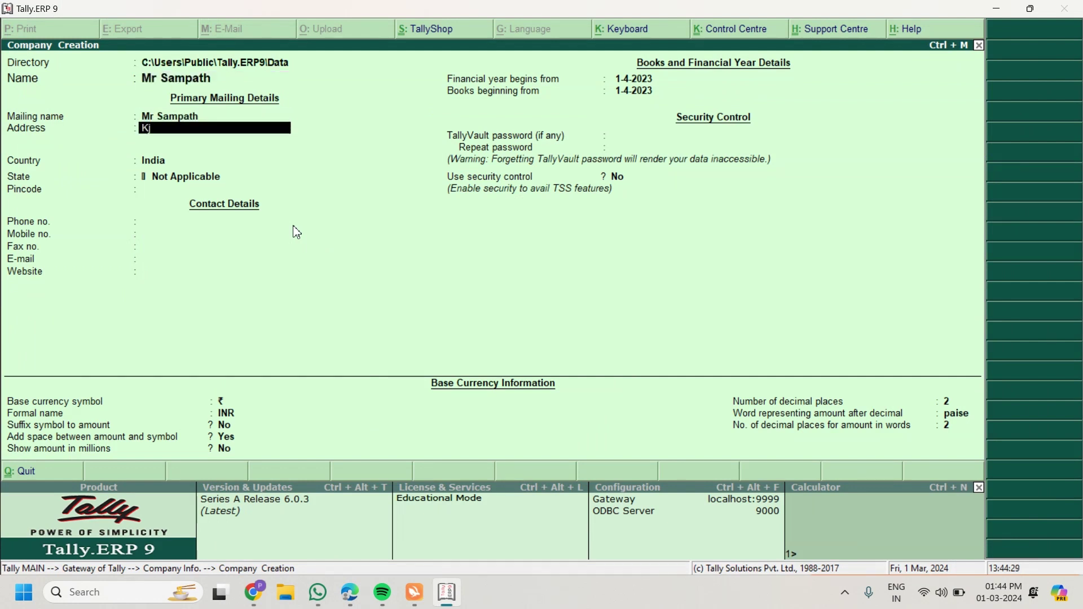
text(urnool)
key(Return)
key(Return)
key(Return)
key(Down)
key(Down)
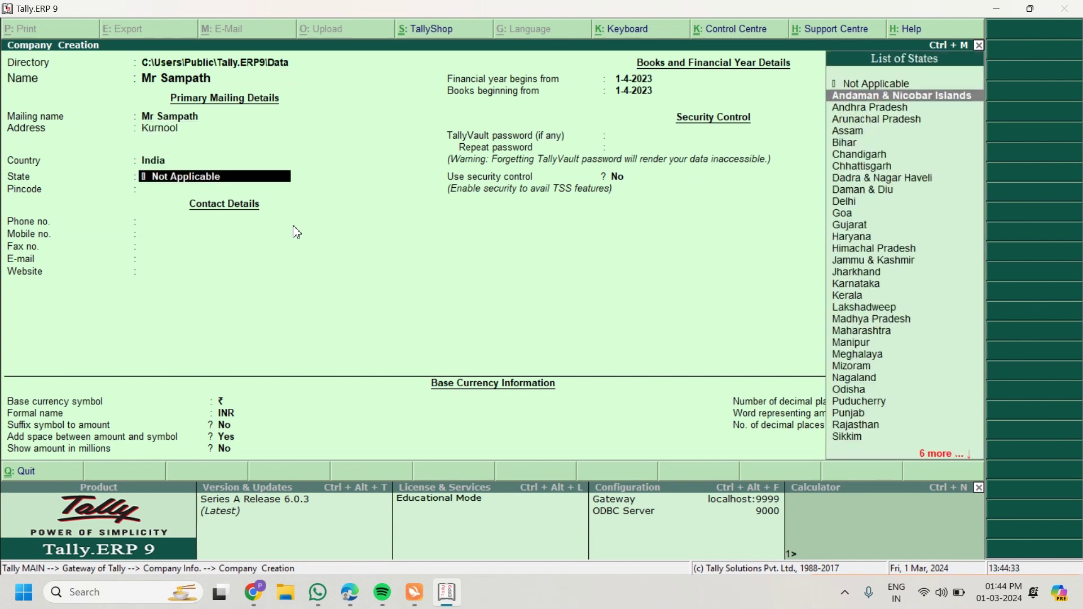
key(Return)
key(Return)
key(Return)
key(Return)
key(Return)
key(Return)
key(Return)
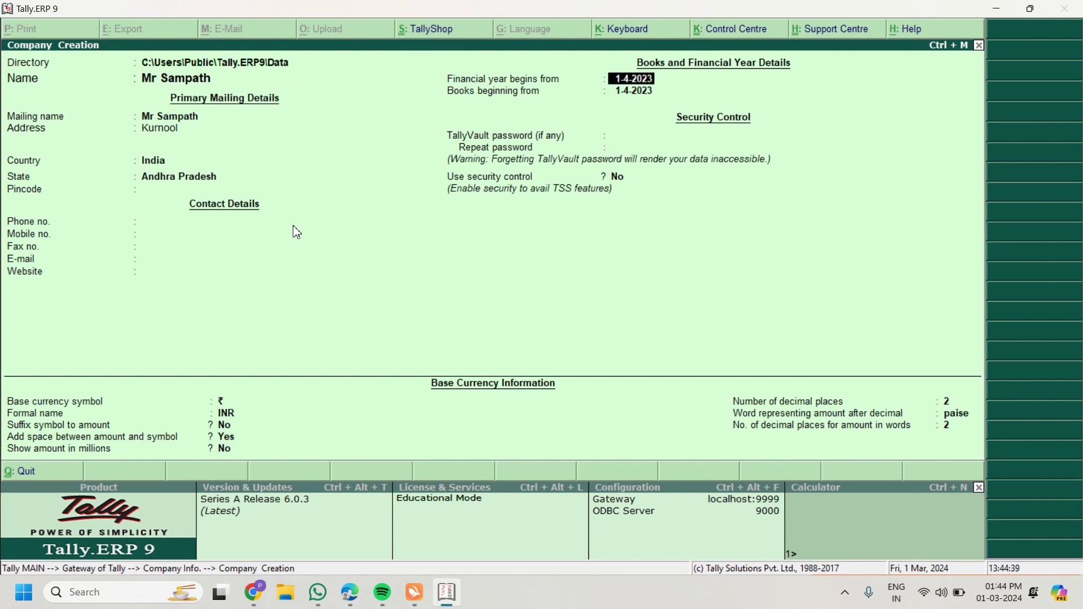
Set the financial year and books to begin from 1-4-2018, keep the remaining defaults and accept the new company.
text(1-4-20185)
key(BackSpace)
key(Return)
key(Return)
key(Return)
key(Return)
key(Return)
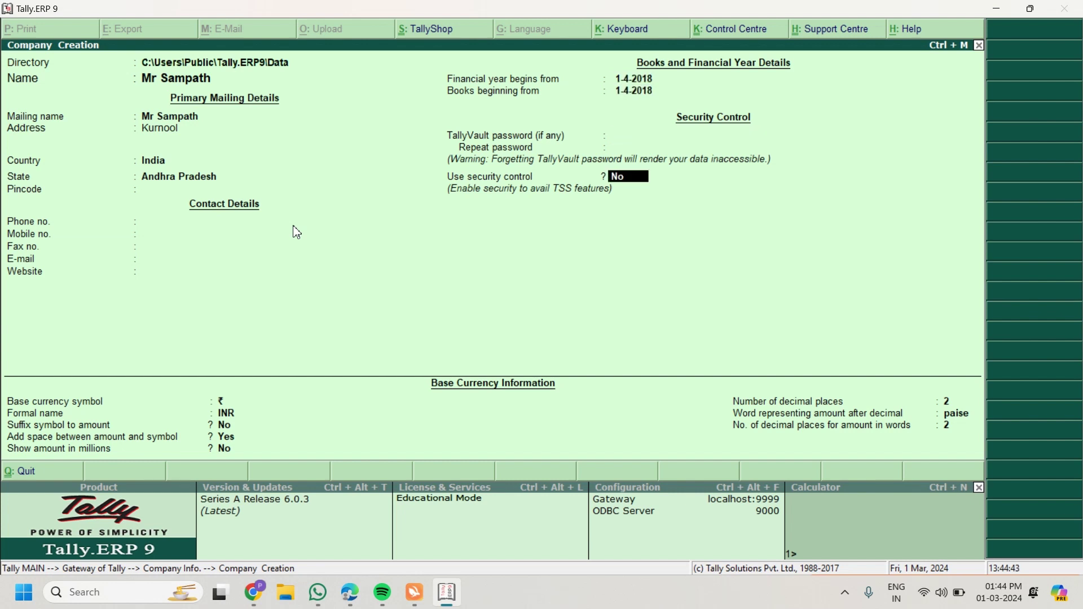
key(Return)
key(Return)
key(Return)
key(Return)
key(Return)
key(Return)
key(Return)
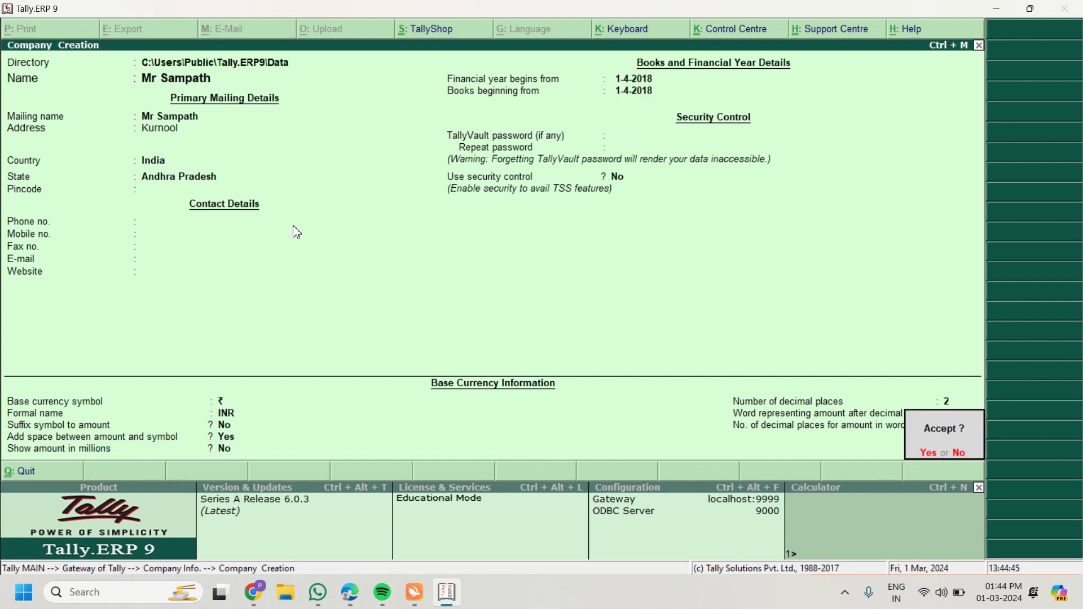
key(Return)
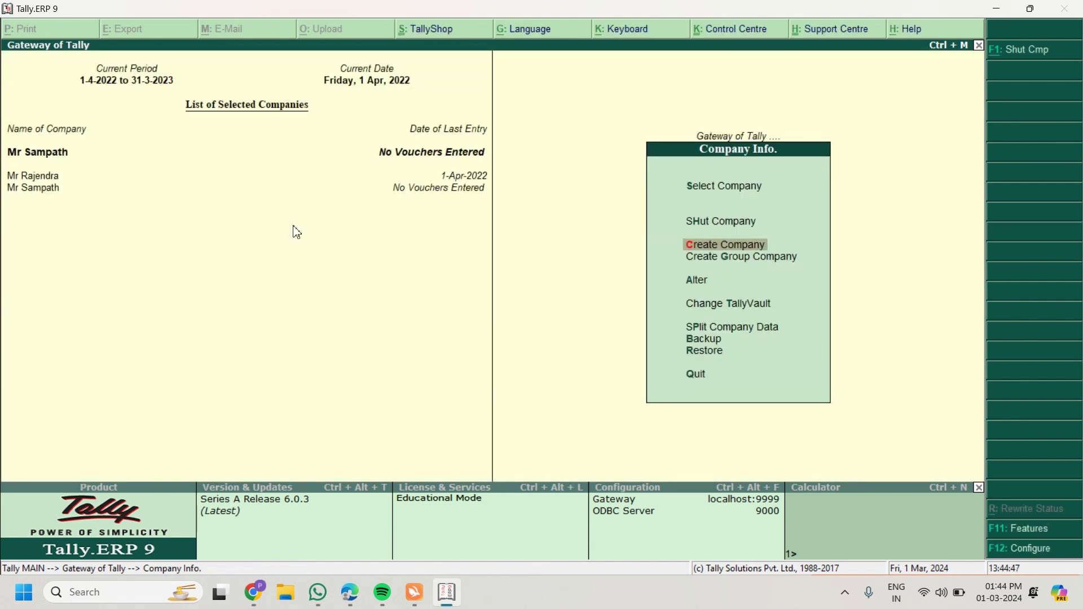
Check Problem 1 in the notes, return to Tally.ERP 9 and open multiple ledger creation under All Items.
key(alt+Tab)
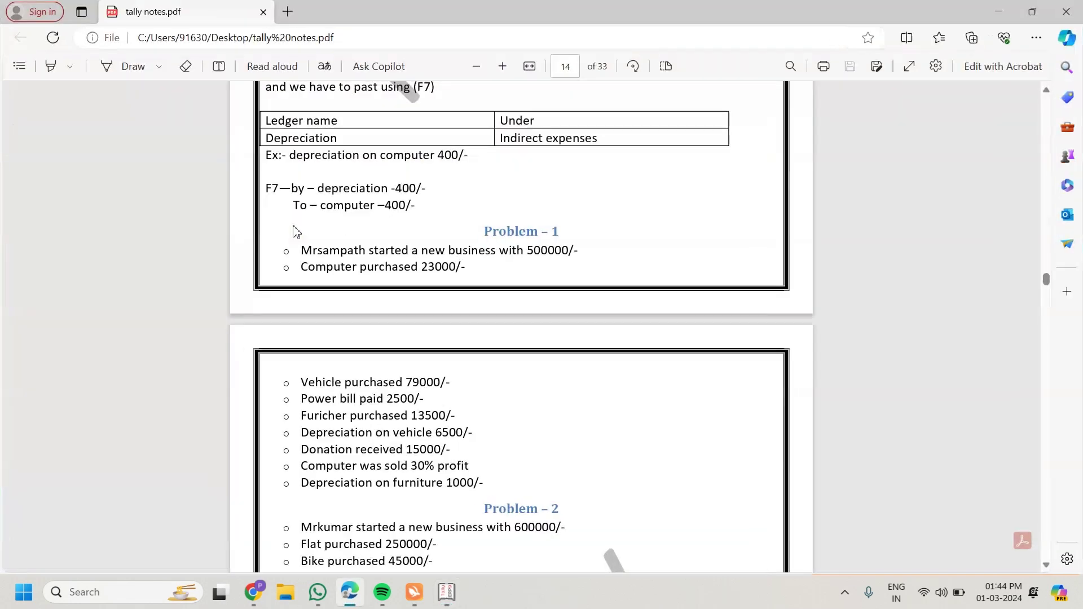
key(alt+Tab)
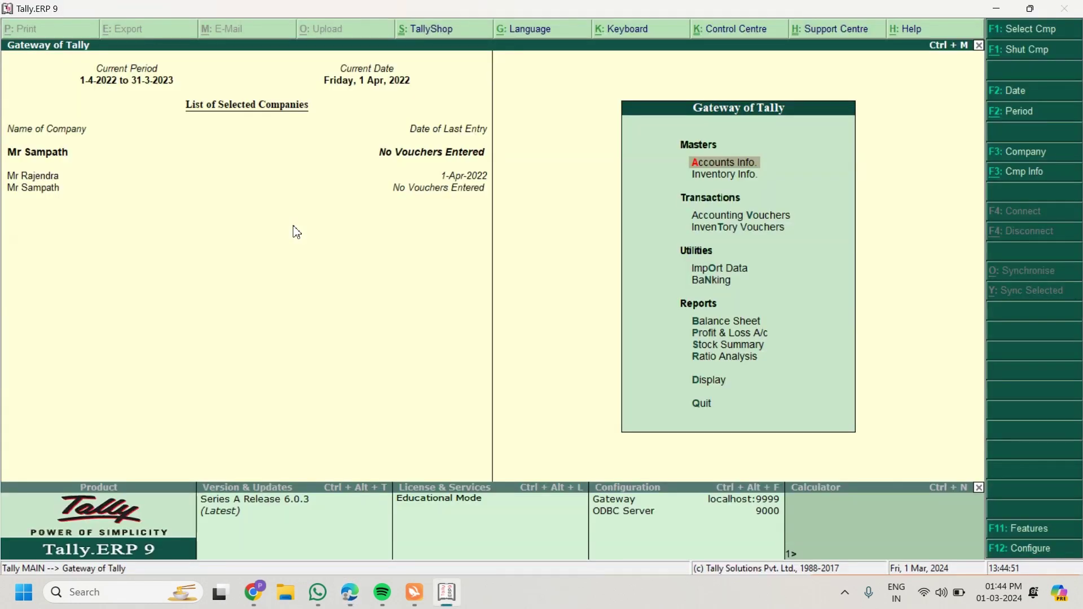
key(Return)
key(Down)
key(Return)
key(Down)
key(Down)
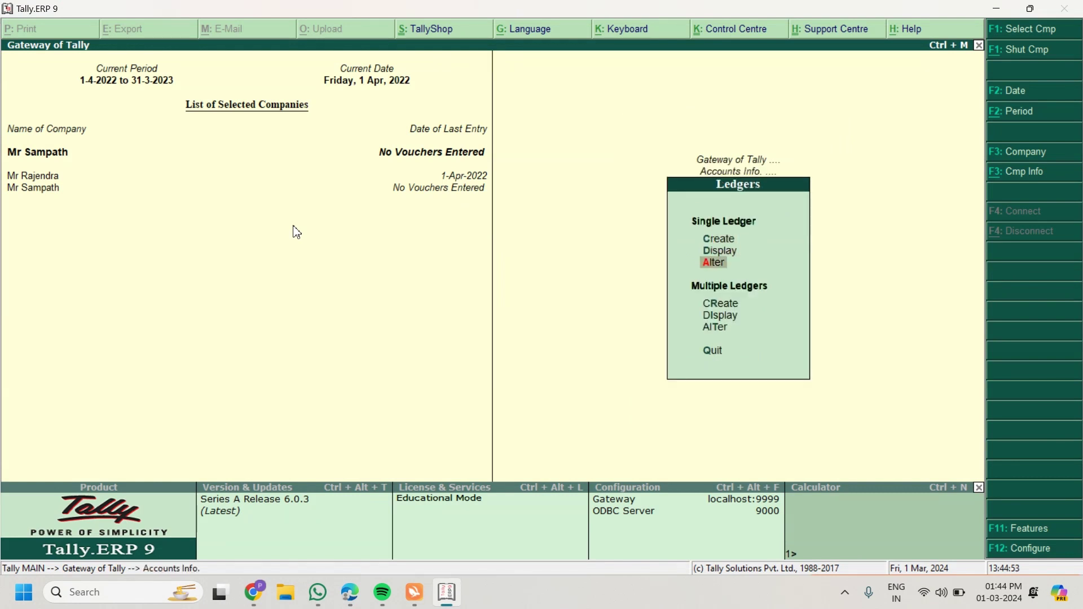
key(Down)
key(Return)
key(Return)
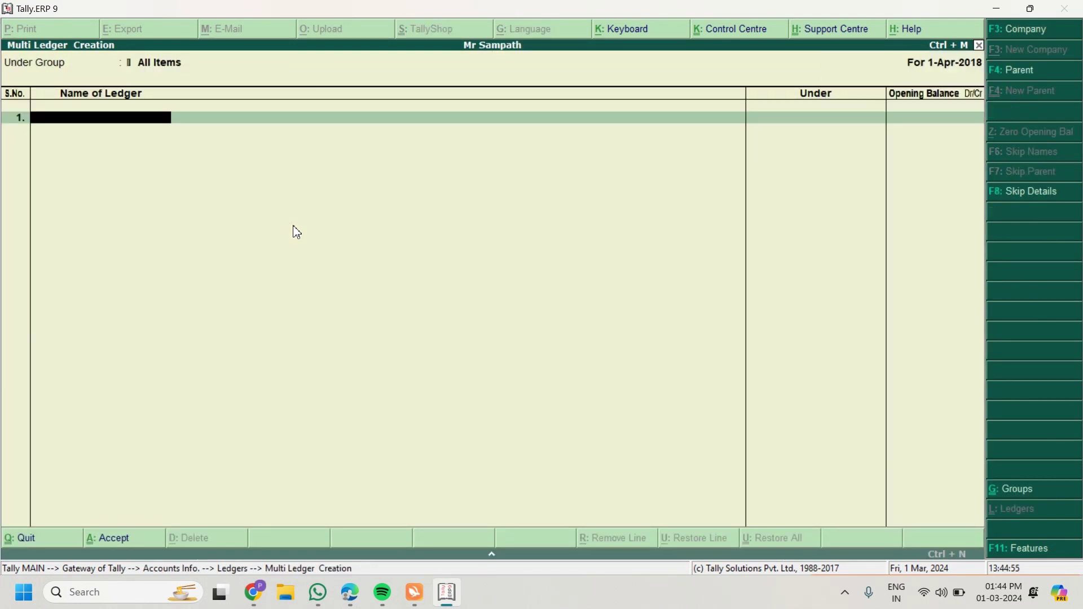
Add the business owner's ledger under Capital Account in the first row, with no opening balance.
text(Mr Sampath)
key(Return)
text(Ca)
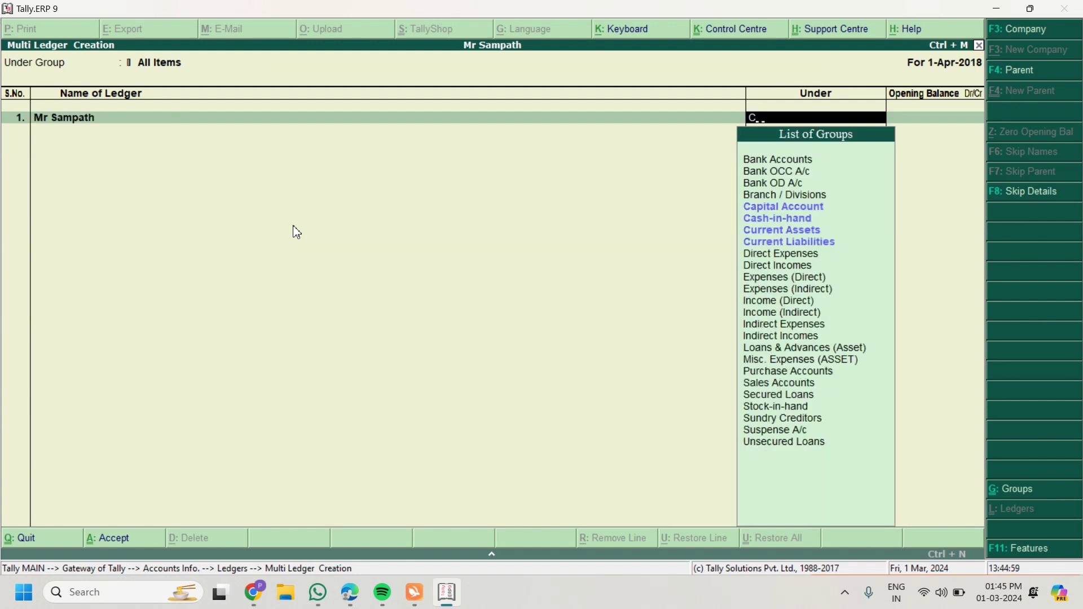
key(Down)
key(Return)
key(Return)
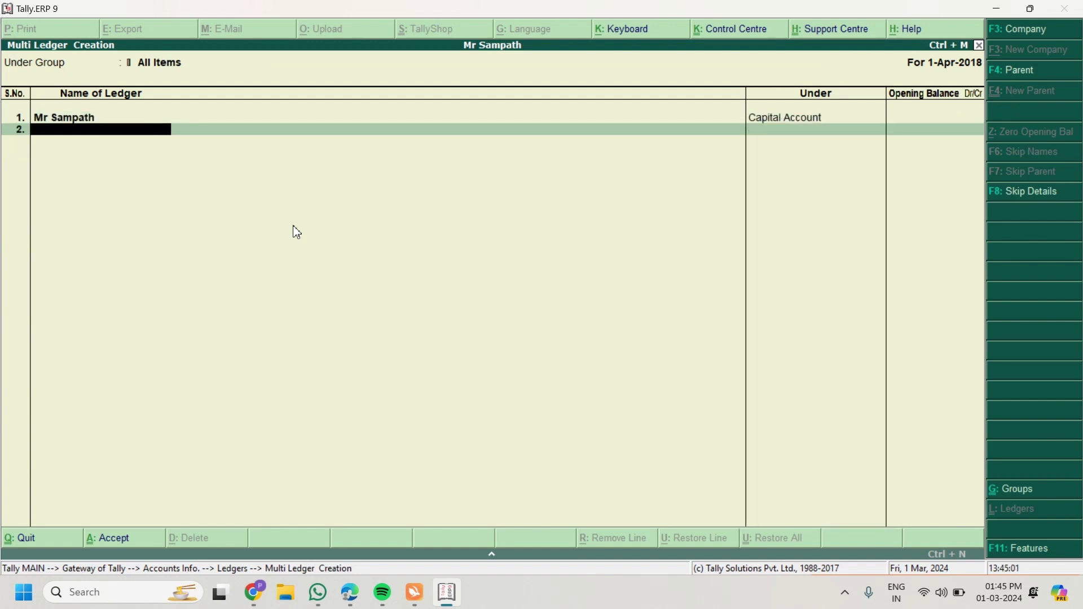
Check the notes for the next entry and add the ledger Computer Pur under Fixed Assets, with no opening balance.
key(alt+Tab)
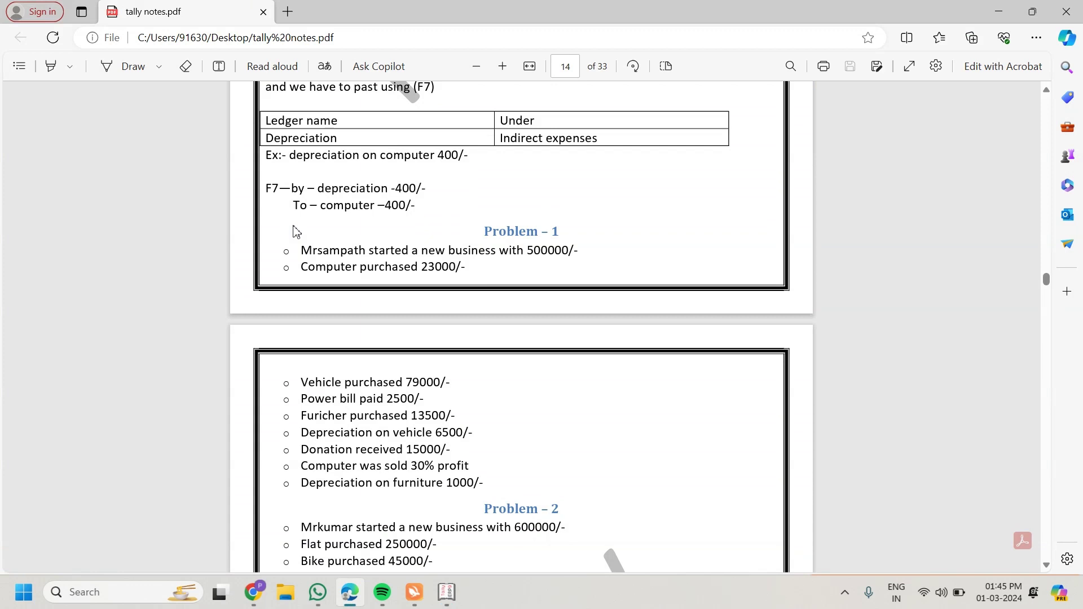
key(alt+Tab)
text(Comop)
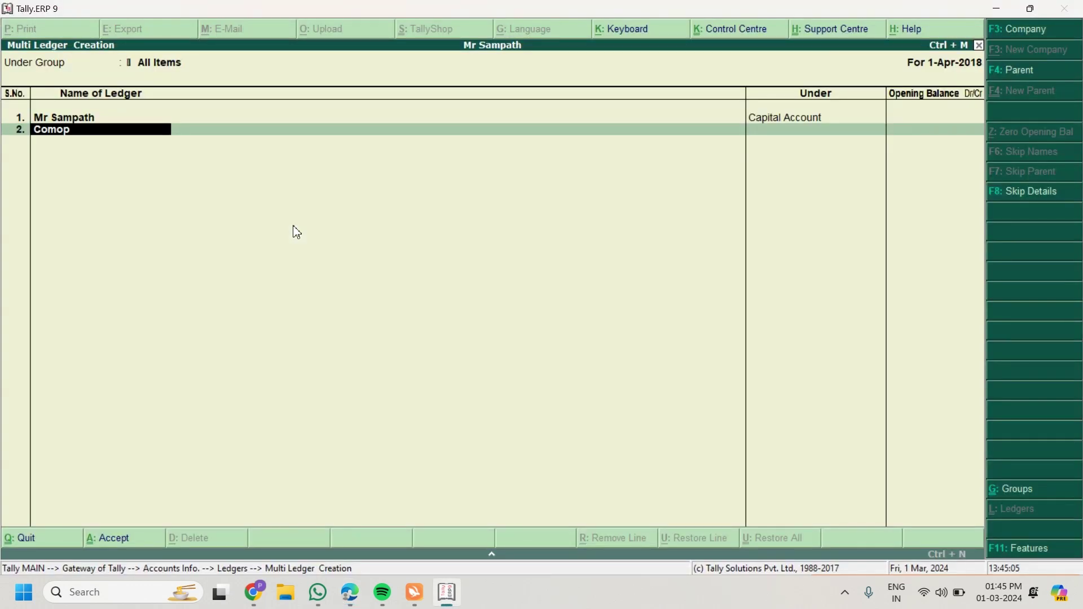
key(BackSpace)
key(BackSpace)
text(puter Pur)
key(Return)
text(Fi)
key(Return)
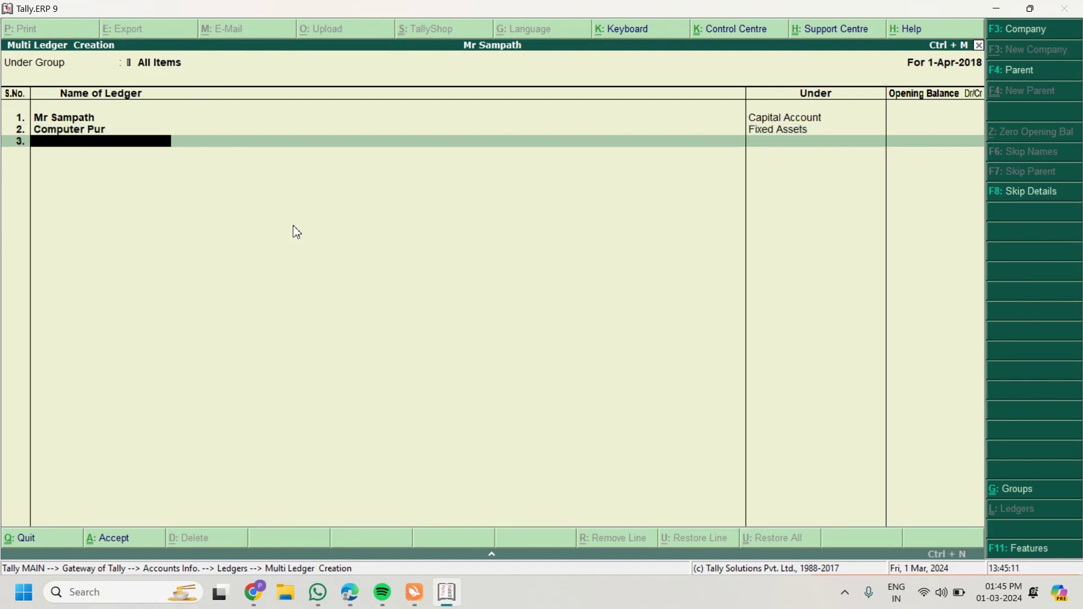
Check the notes and add the ledger Vehicle Purchases under Fixed Assets in the third row, with no opening balance.
key(alt+Tab)
key(alt+Tab)
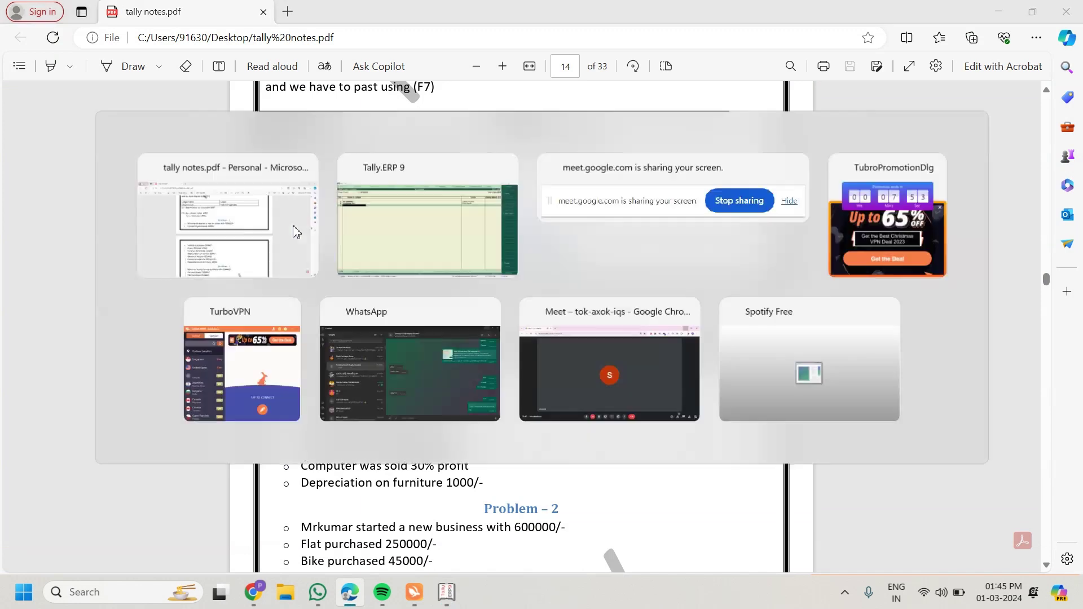
text(Vehic)
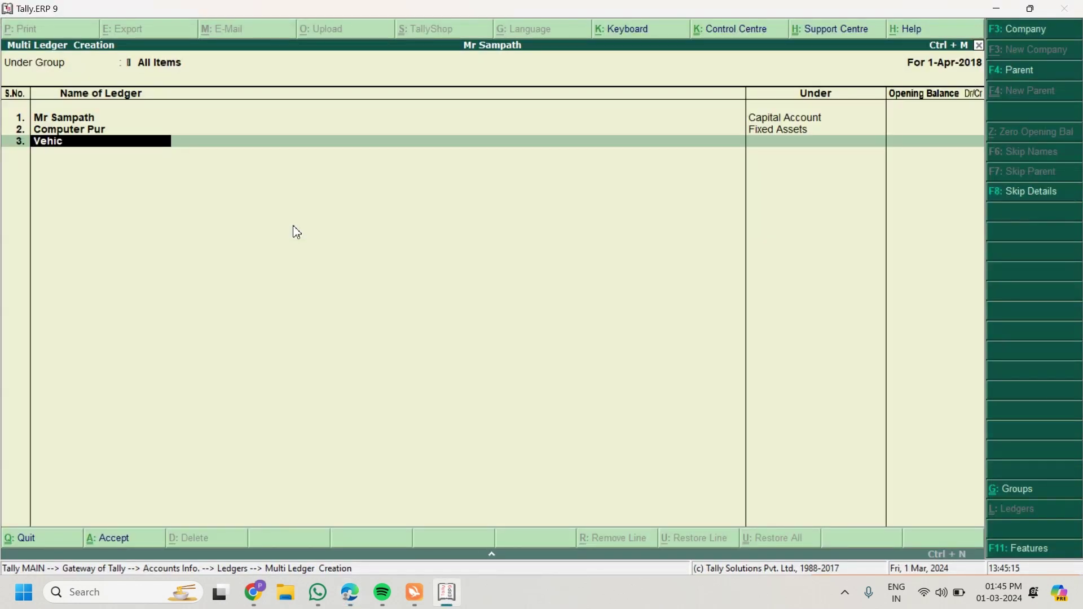
text(le Purchases)
key(Return)
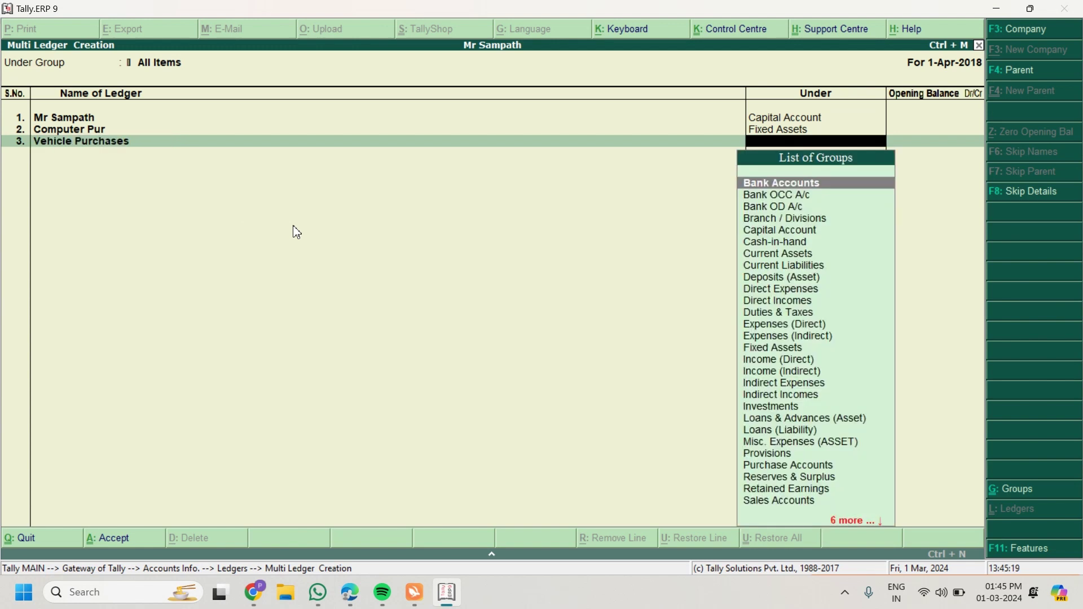
text(fi)
key(Return)
key(Return)
Check the notes and add the ledger Power Bill Paid under Indirect Expenses in the fourth row.
key(alt+Tab)
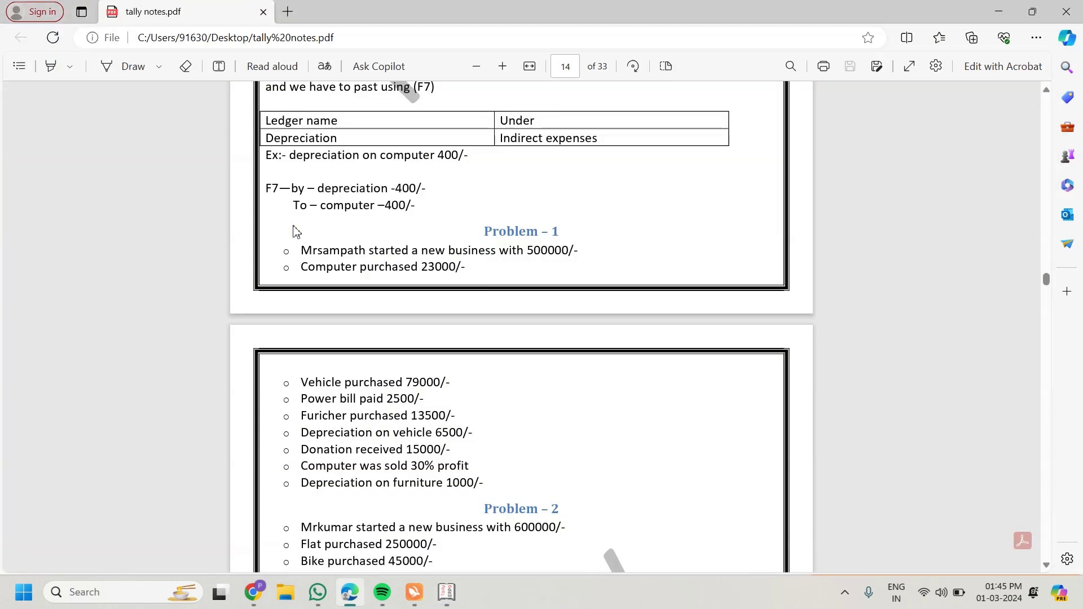
key(alt+Tab)
text(Power)
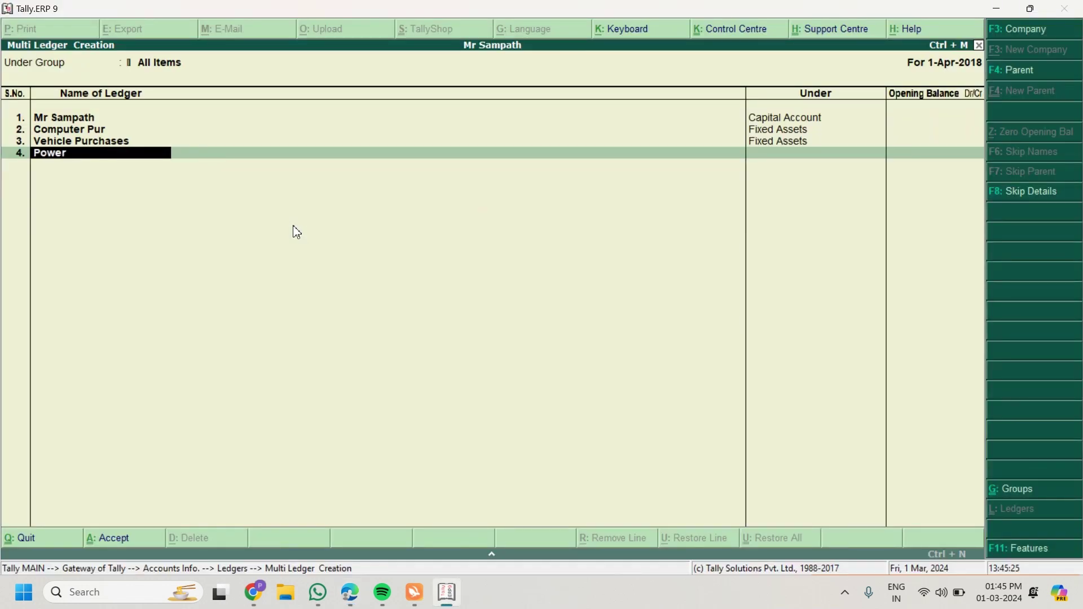
text( Bill Paid)
key(Return)
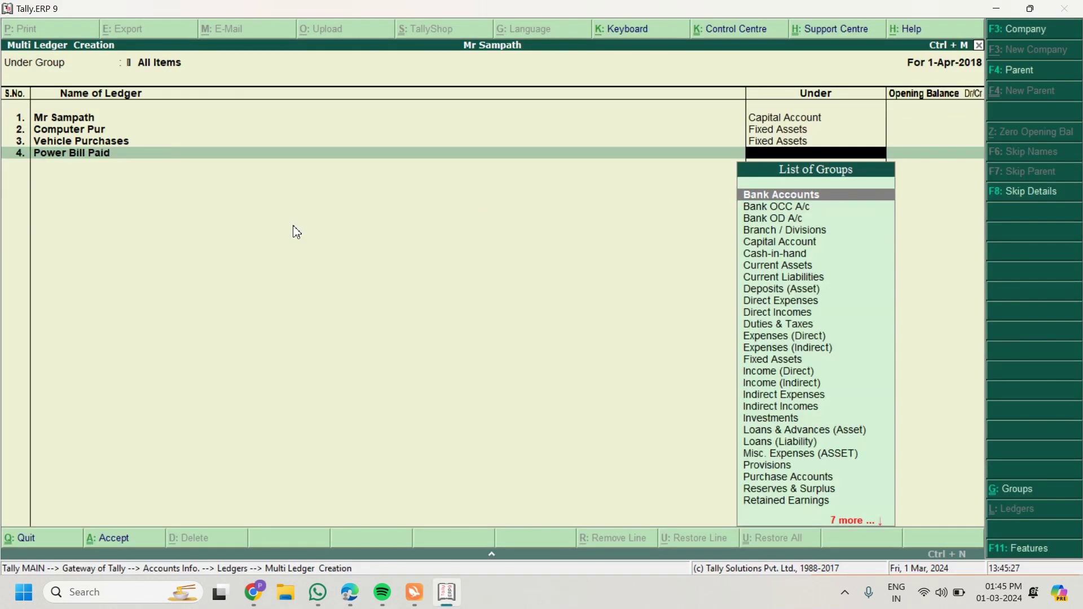
text(In)
key(Down)
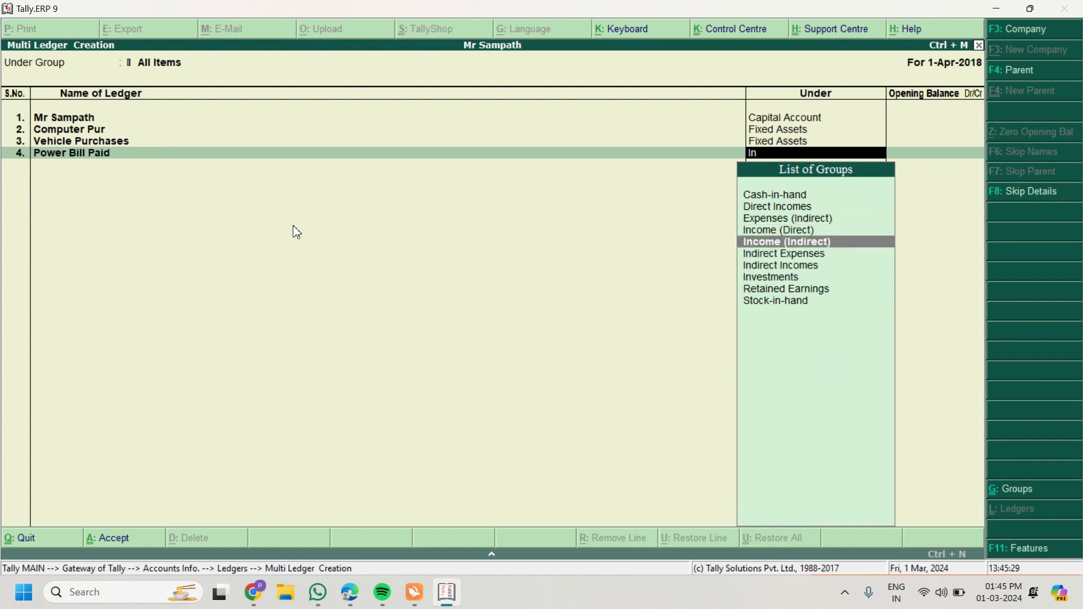
key(Down)
key(Return)
Check the notes and add the ledger Furniture Pur under Fixed Assets in the fifth row, with no opening balance.
key(alt+Tab)
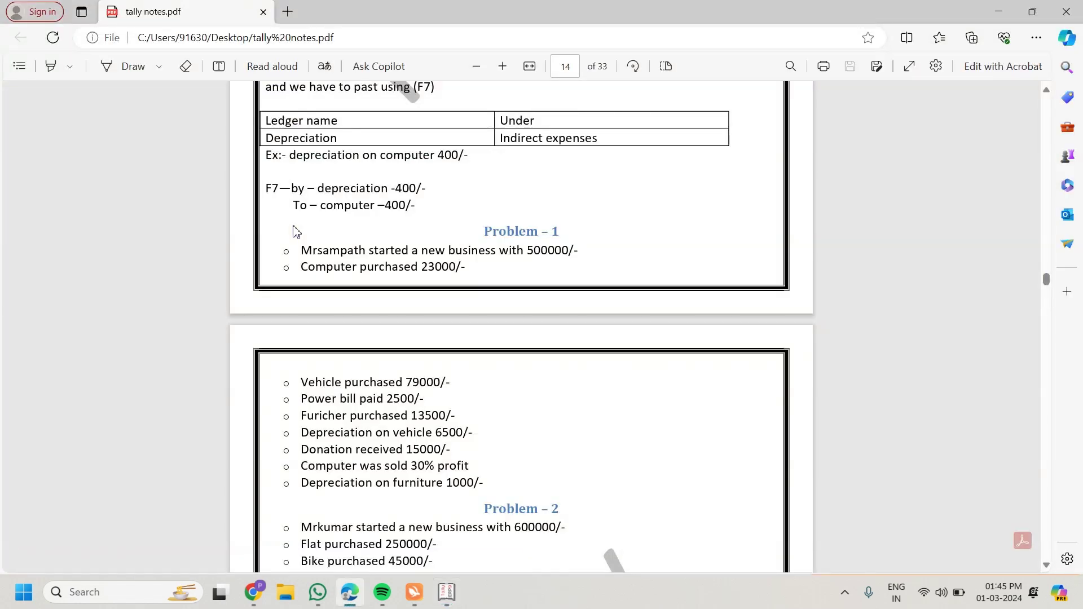
key(alt+Tab)
text(Furni)
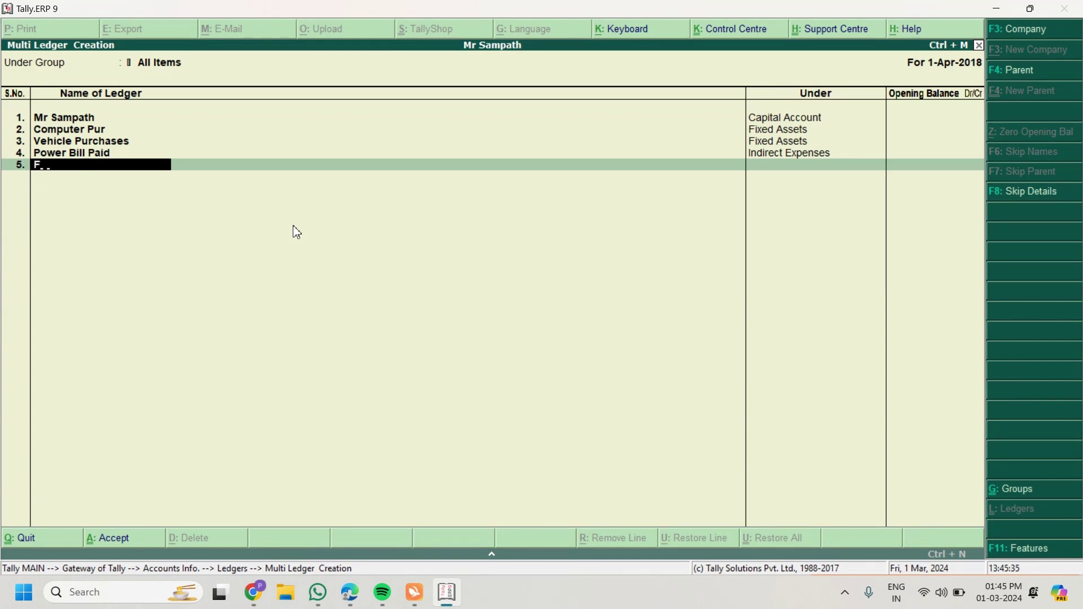
text(ure Pu)
key(alt+Tab)
key(alt+Tab)
text(r)
key(Return)
text(Fi)
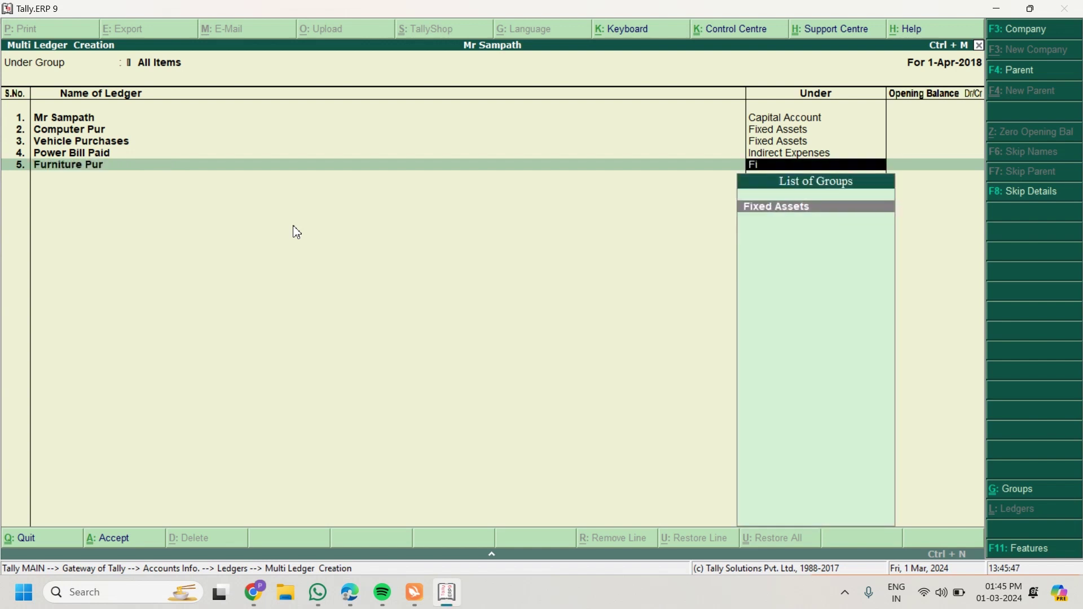
key(Return)
key(Return)
Add the ledger Depreciation under Indirect Expenses in the sixth row, checking its spelling in the notes and leaving the opening balance blank.
key(alt+Tab)
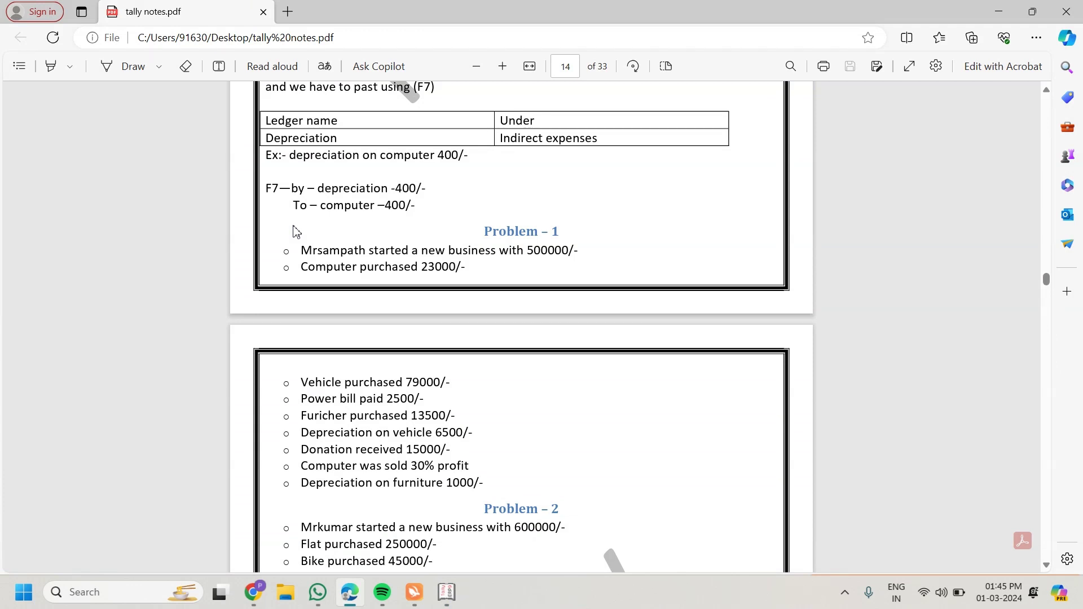
key(alt+Tab)
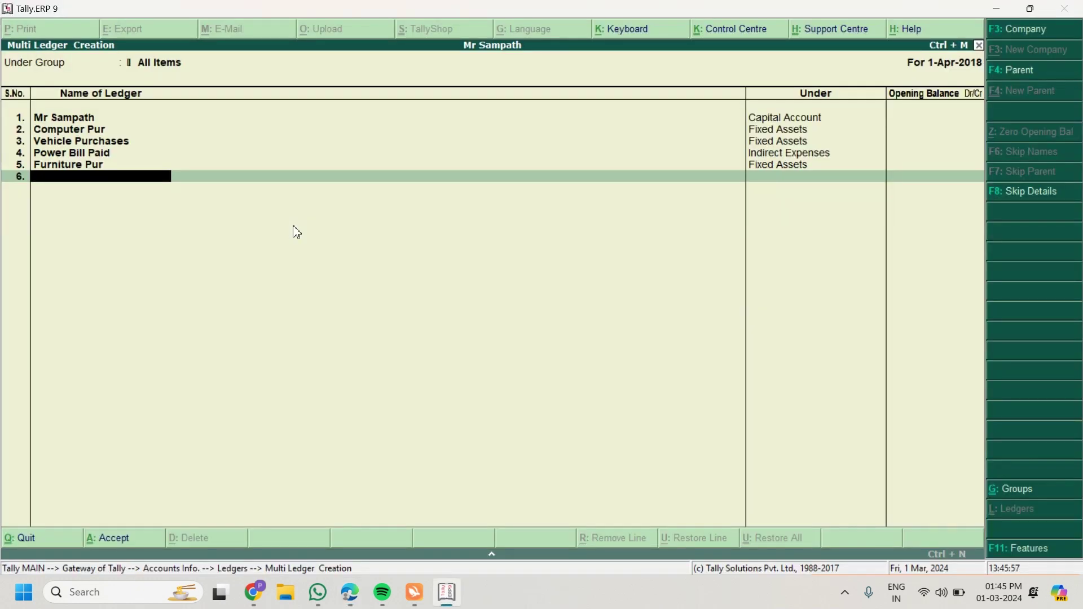
text(Depreation)
key(alt+Tab)
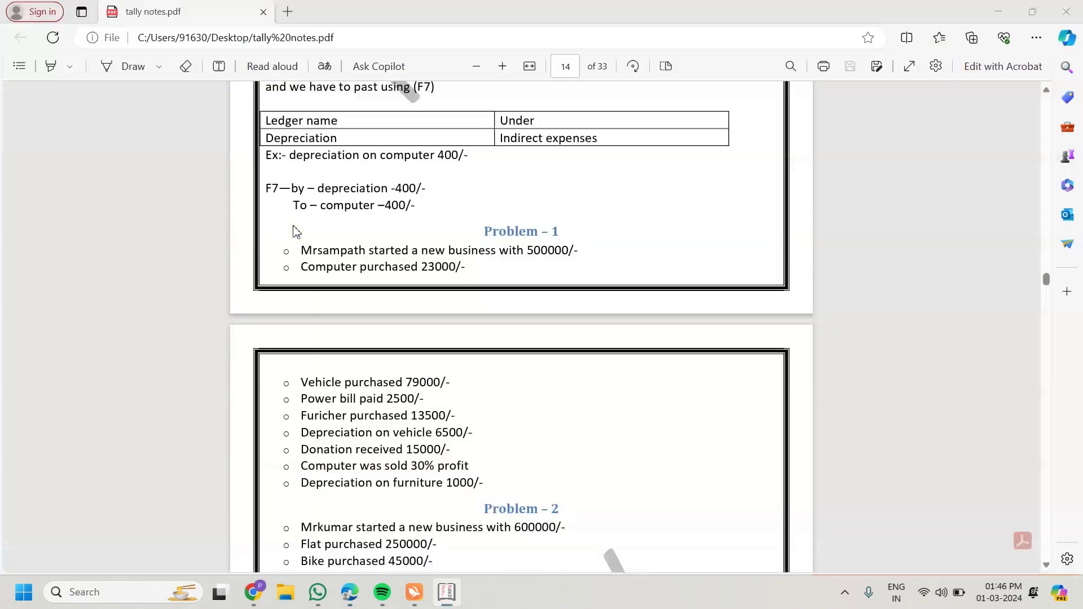
key(alt+Tab)
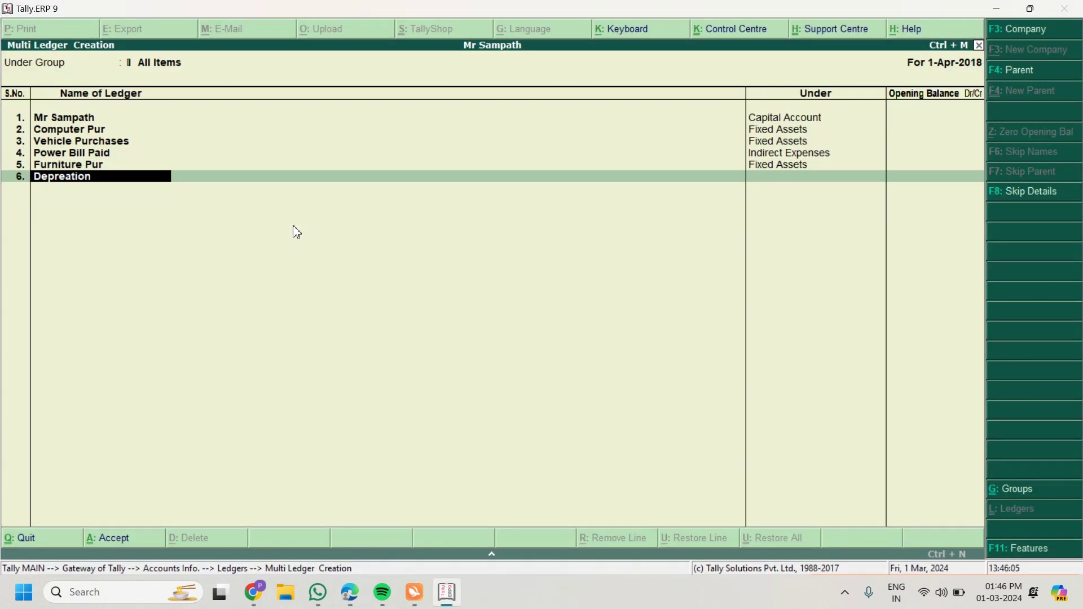
key(BackSpace)
key(BackSpace)
key(BackSpace)
key(BackSpace)
key(BackSpace)
text(ciation)
key(Return)
text(In)
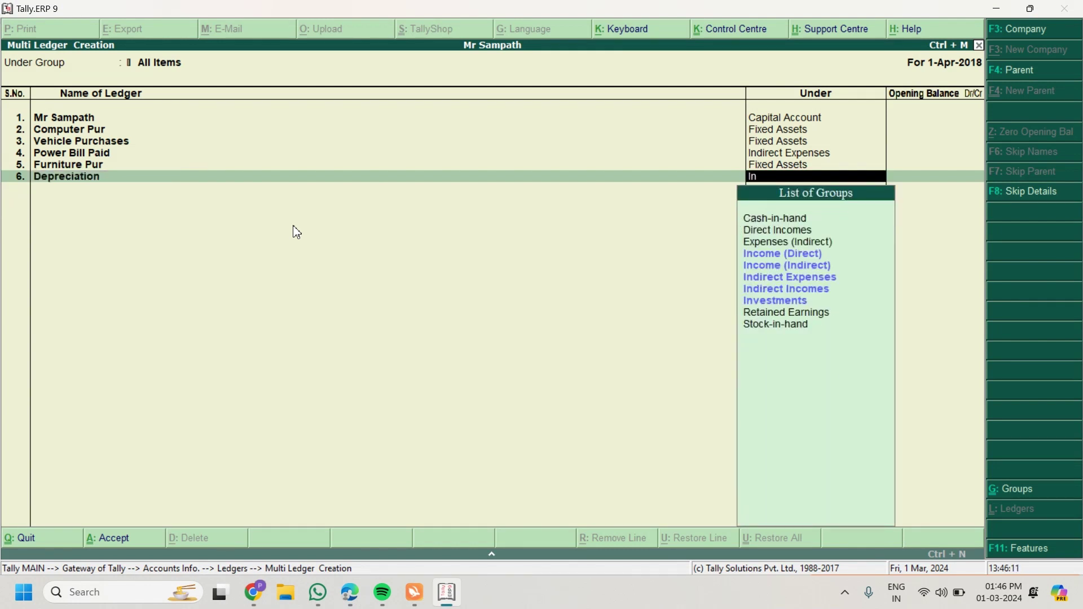
key(Down)
key(Down)
key(Return)
key(Return)
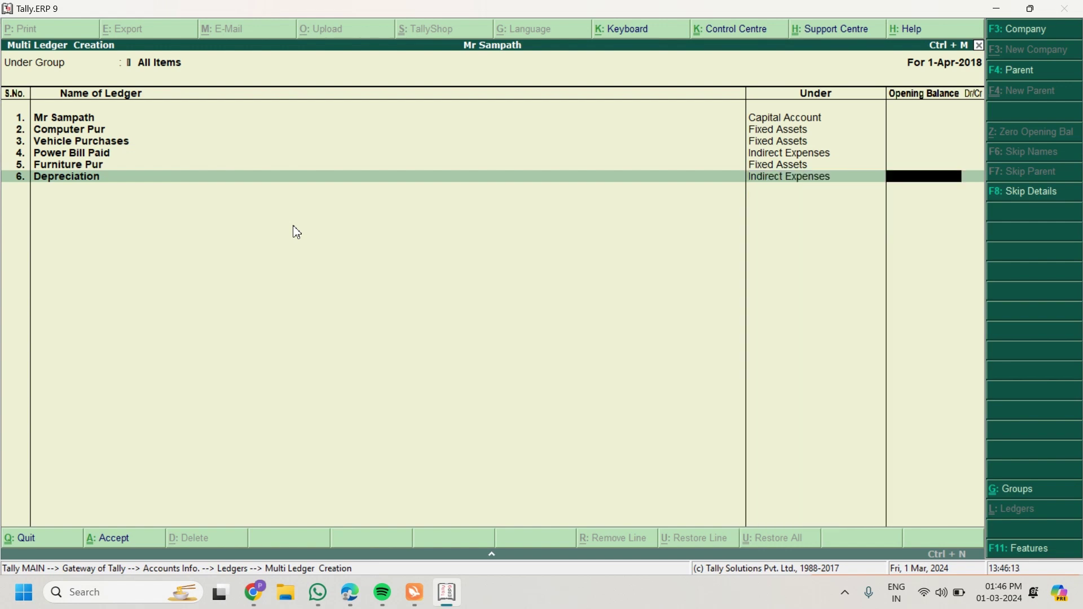
Check the notes and add the ledger Donation Rec under Indirect Incomes in the seventh row.
key(alt+Tab)
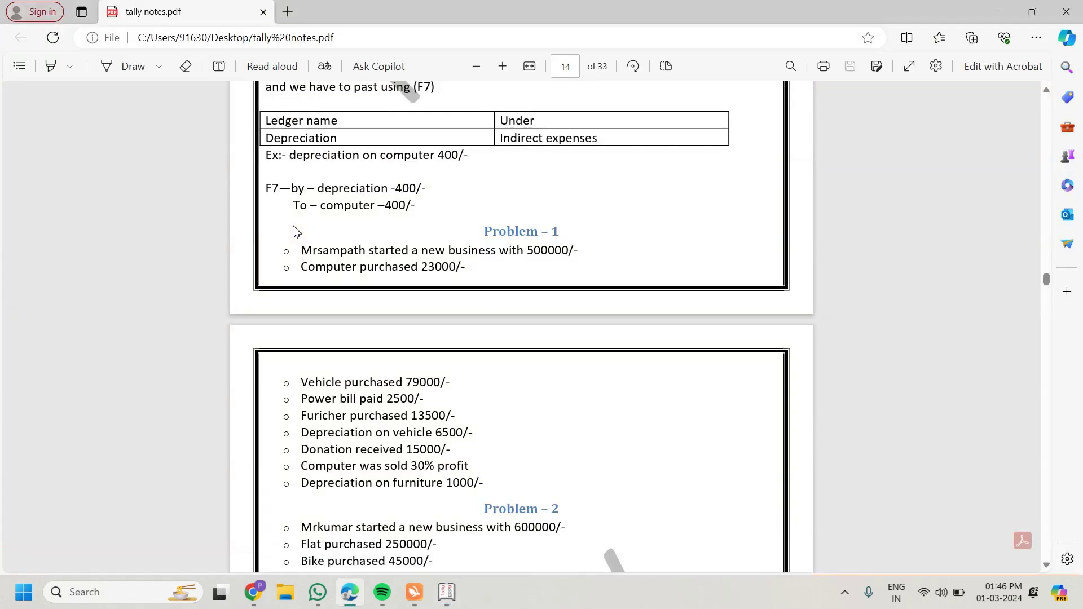
key(alt+Tab)
text(Dona)
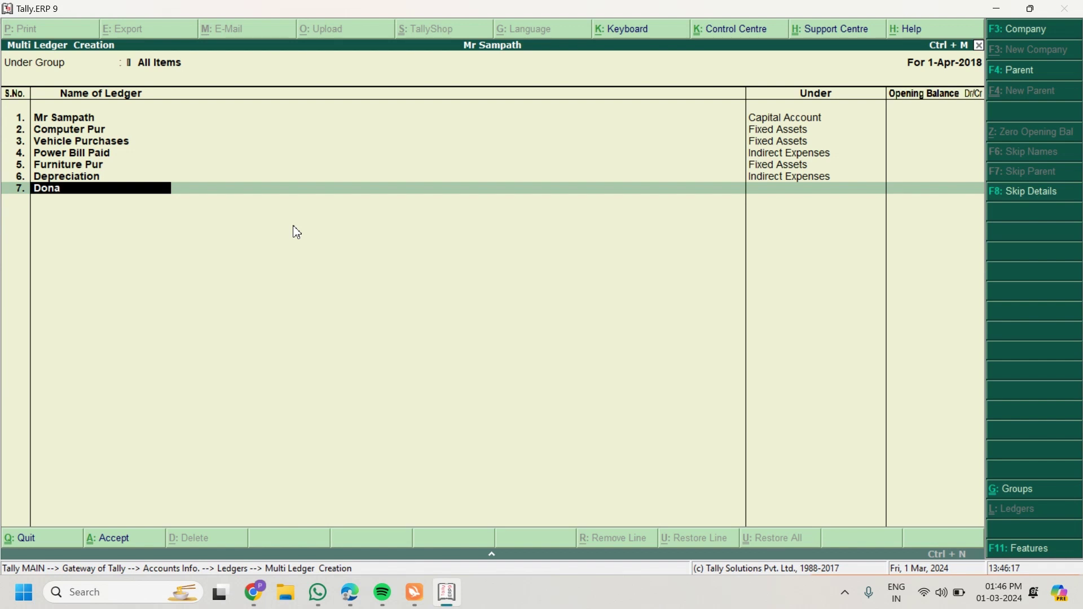
text(tion Rec)
key(Return)
text(In)
key(Down)
key(Down)
key(Down)
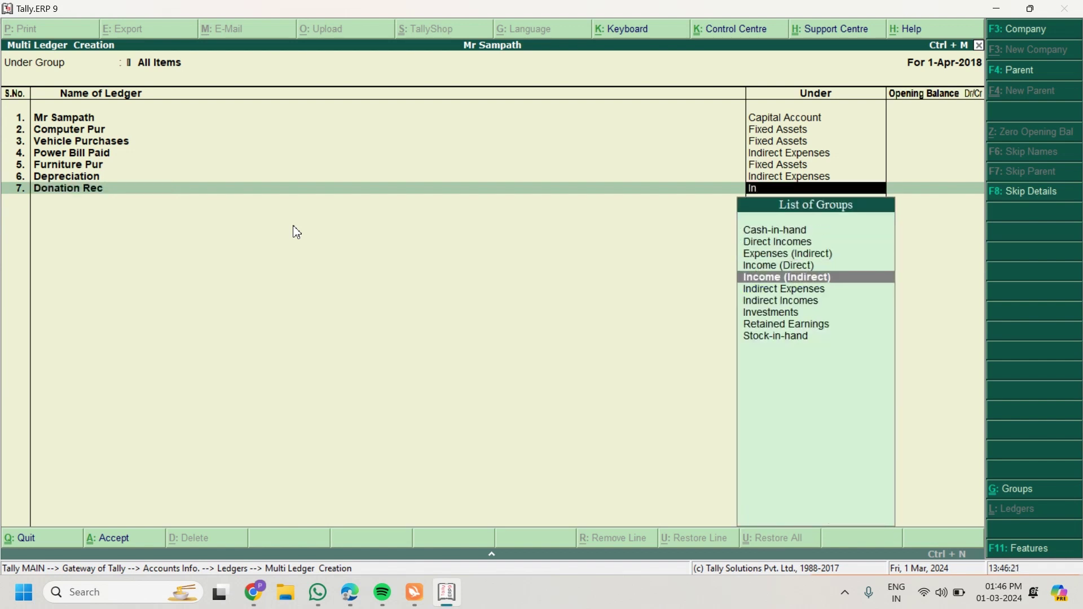
key(Return)
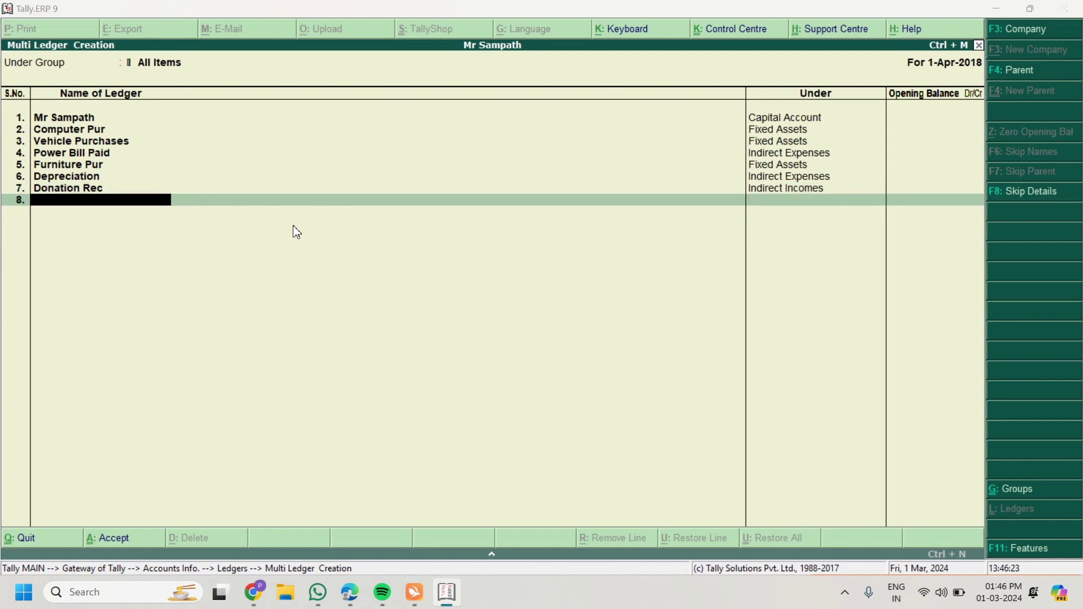
Check the notes for remaining ledgers, save the multiple ledger list and return to the Gateway of Tally.
key(alt+Tab)
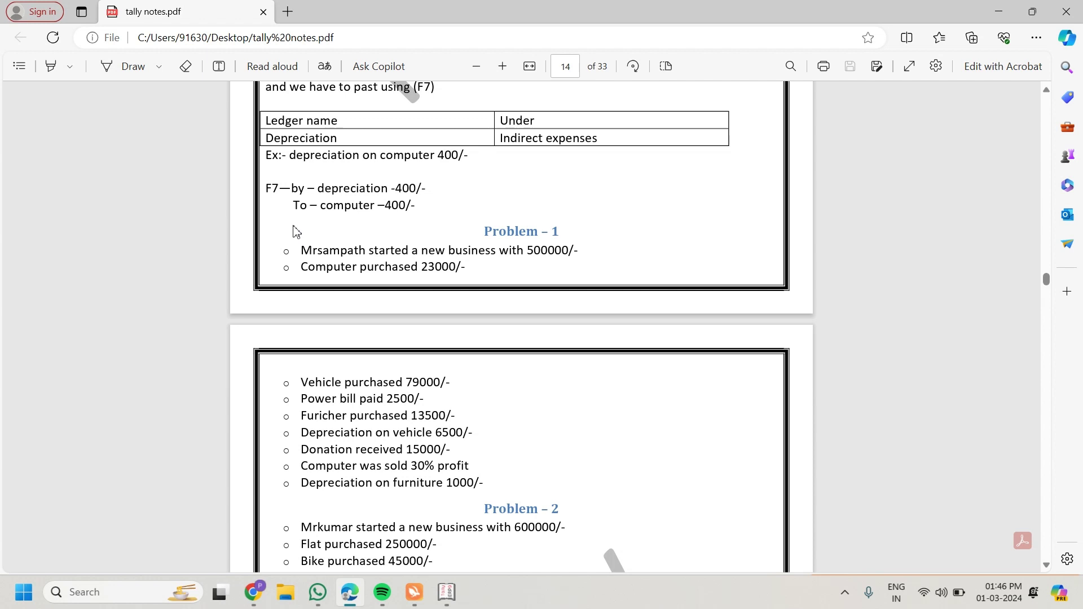
key(alt+Tab)
key(Escape)
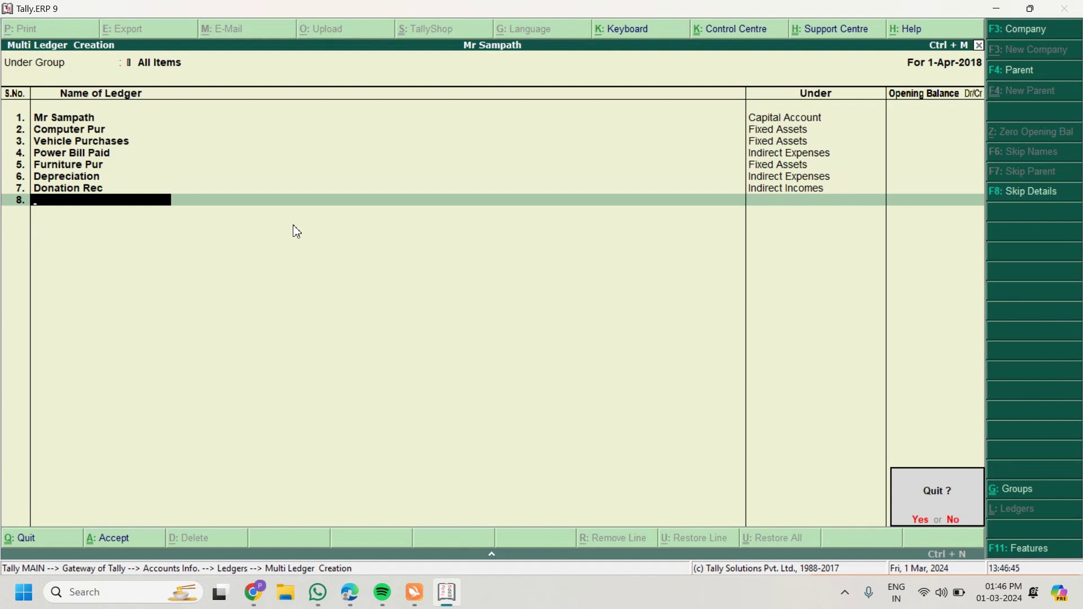
key(n)
key(ctrl+a)
key(y)
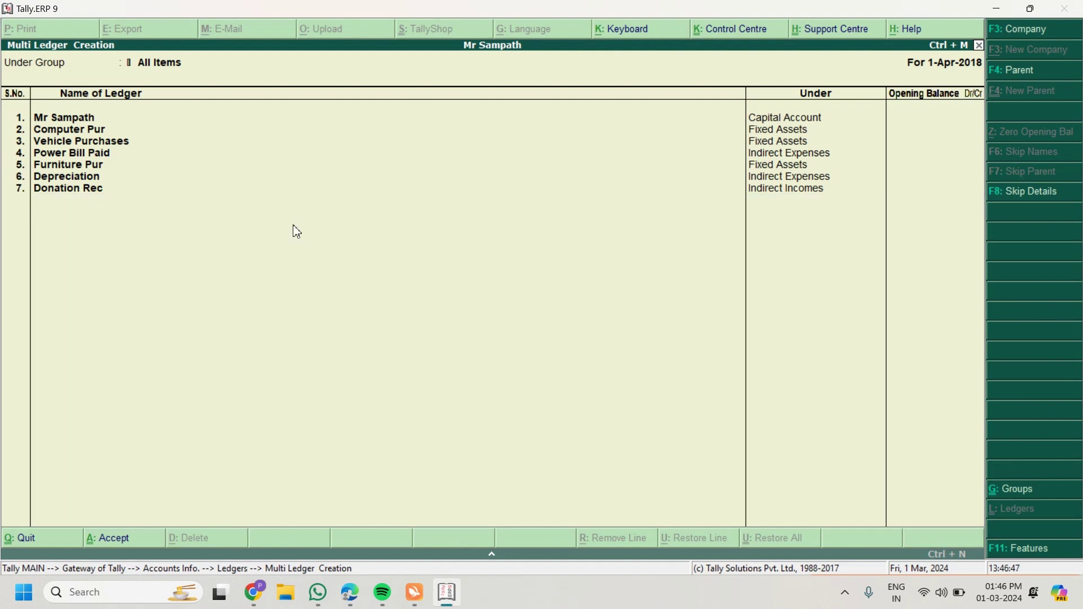
key(Escape)
key(Escape)
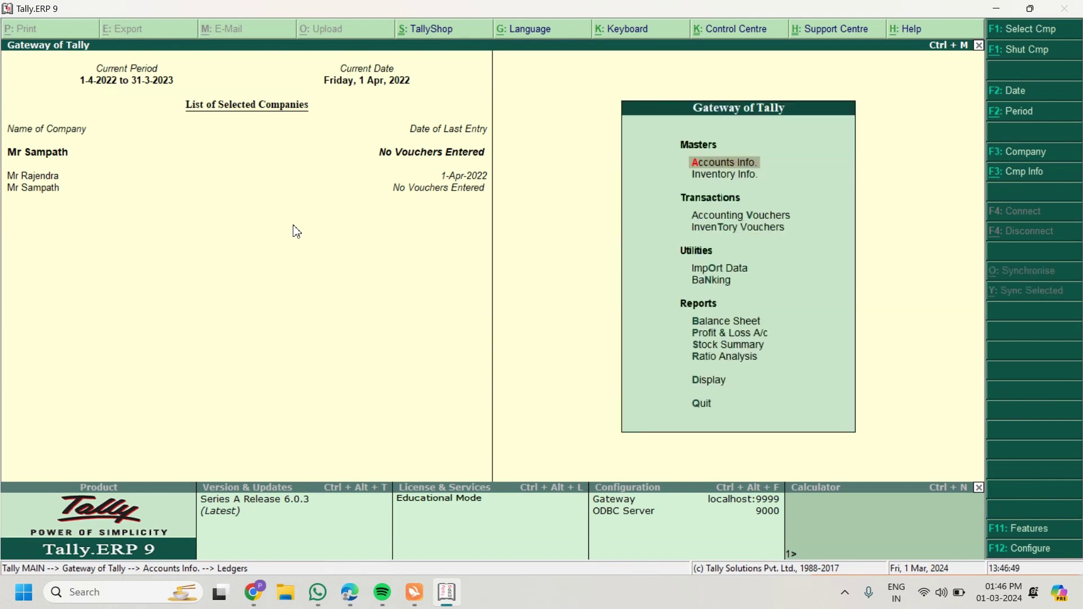
Start a receipt voucher with Cash as the account and the business owner's capital ledger as the particulars.
key(Down)
key(Down)
key(Return)
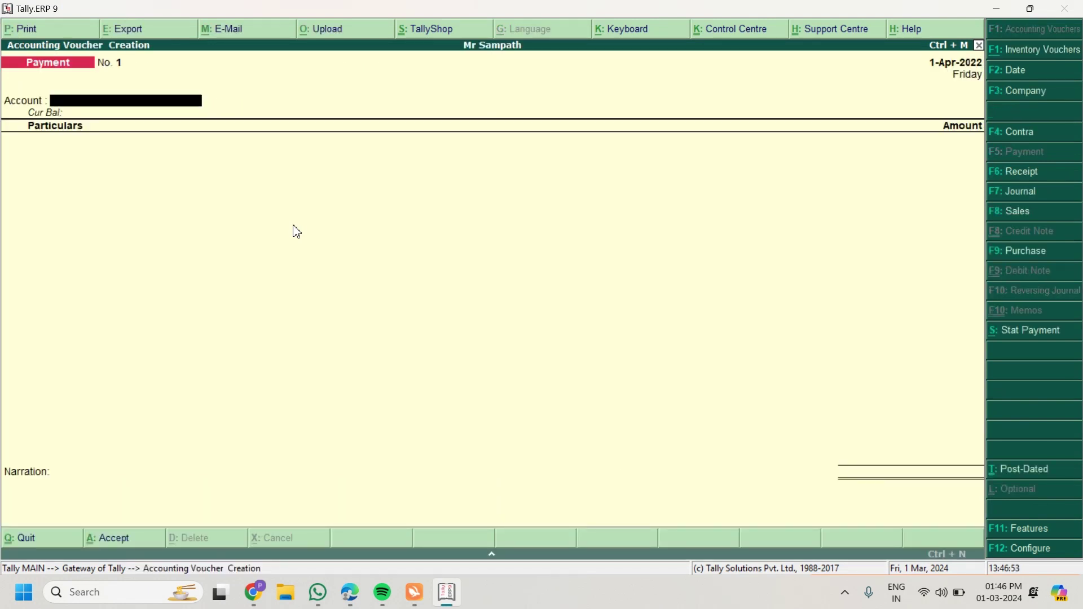
key(F6)
text(c)
key(Return)
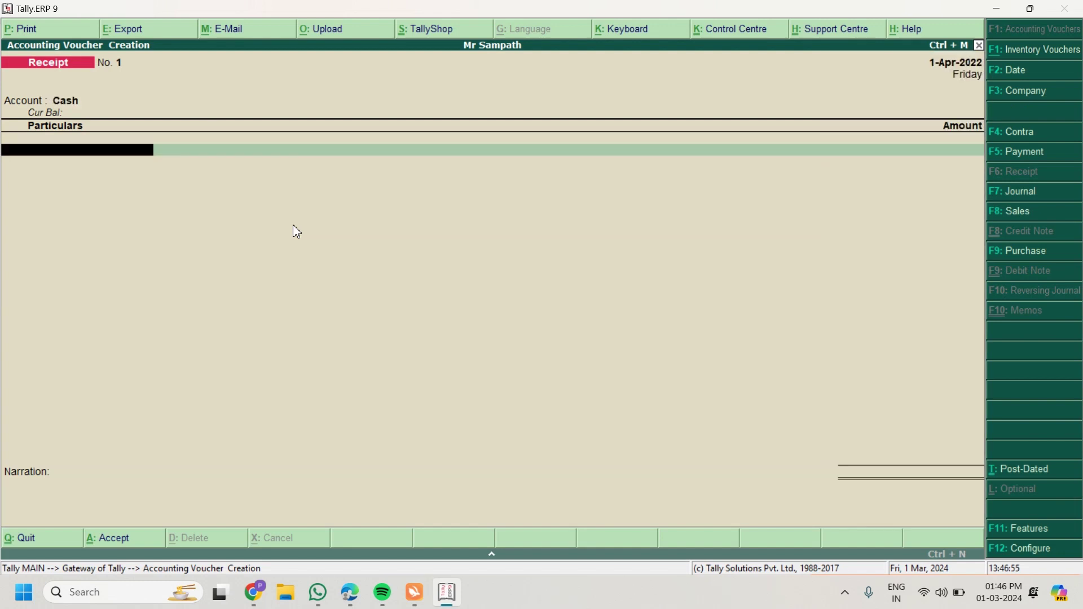
text(m)
key(Return)
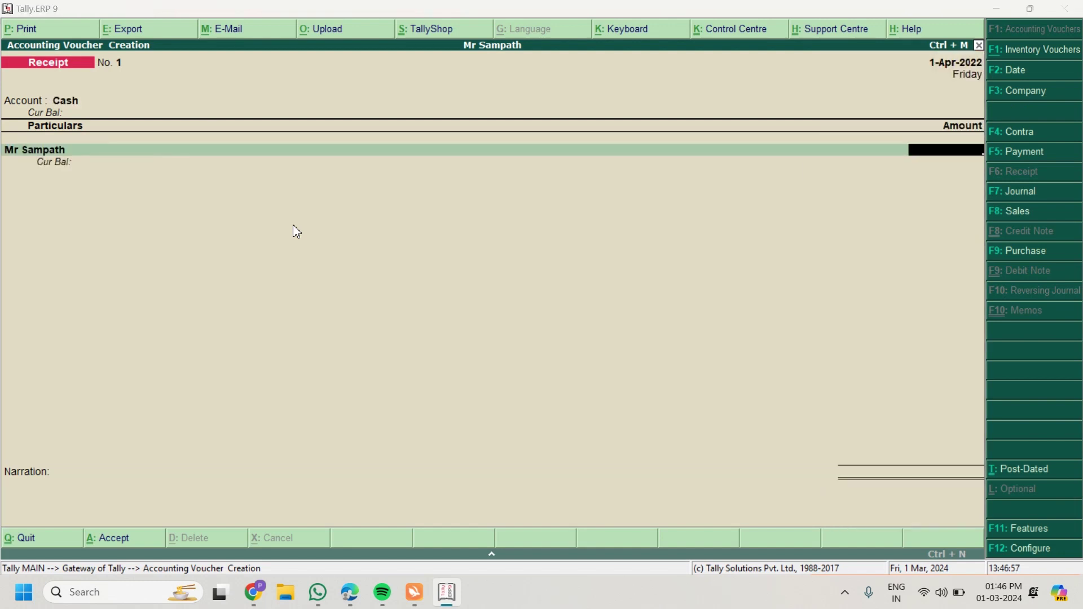
Look up the starting capital in the notes, enter 5,00,000 as the receipt amount and save the voucher without narration.
key(alt+Tab)
key(alt+Tab)
text(5,00,00)
text(0)
key(Return)
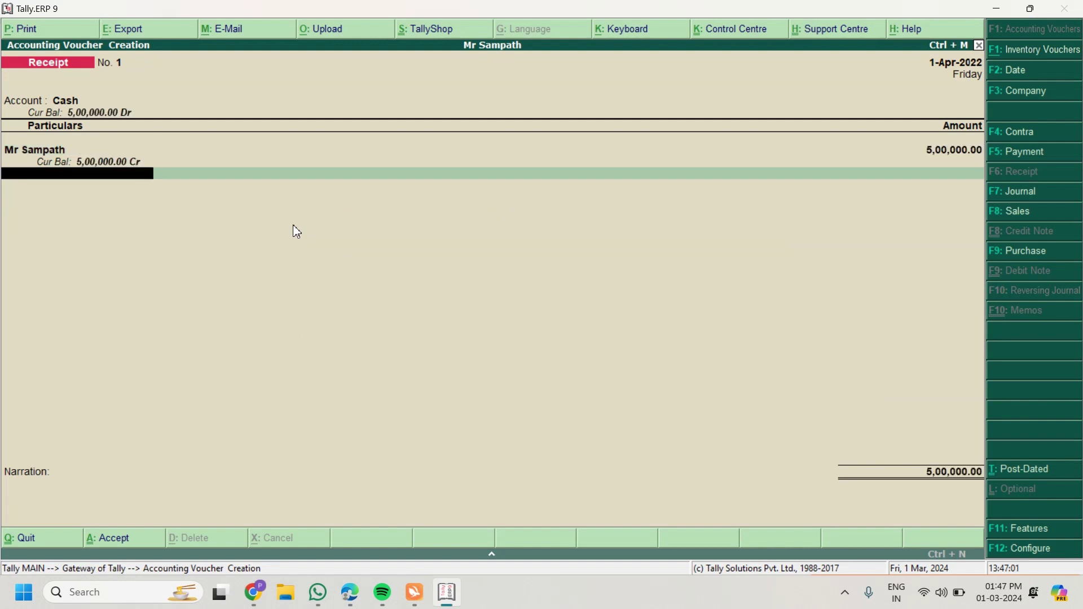
key(Return)
key(Return)
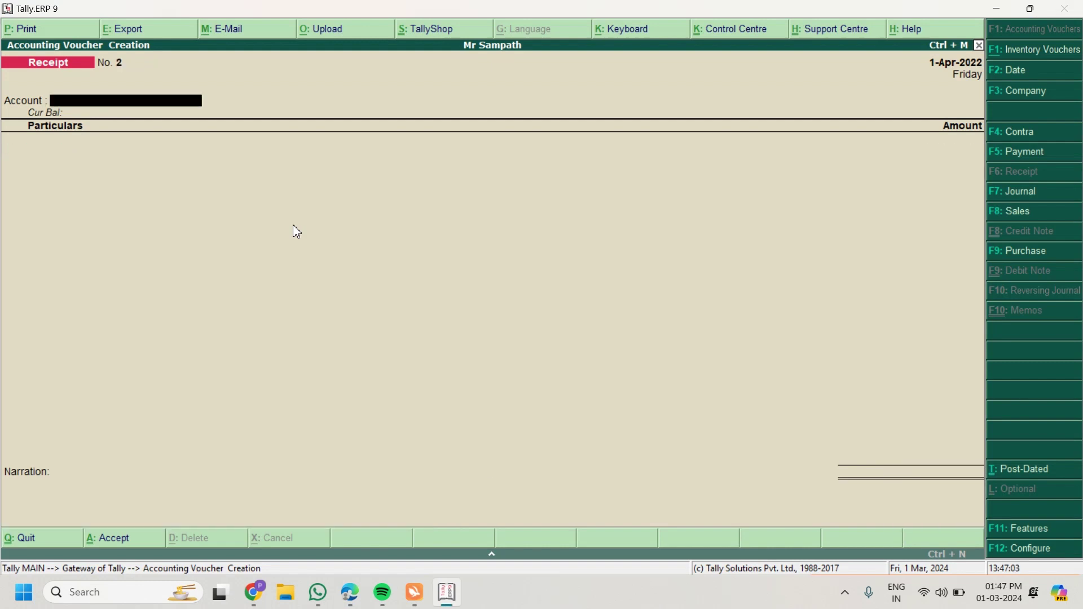
Check the notes and start a payment voucher with Cash as the account and Computer Pur as the particulars.
key(alt+Tab)
key(alt+Tab)
key(F5)
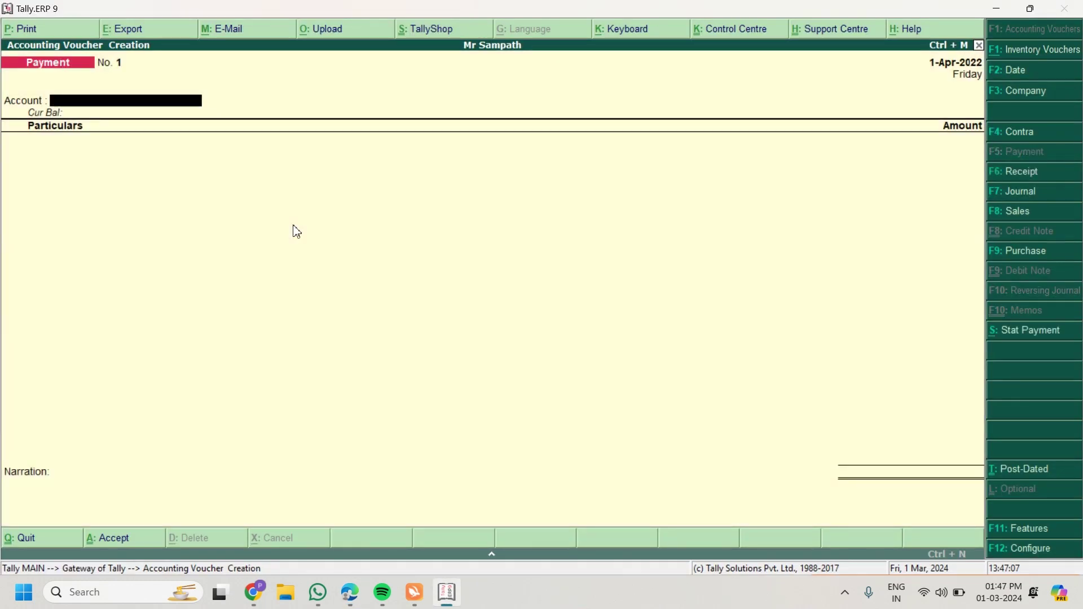
text(C)
key(Return)
text(Co)
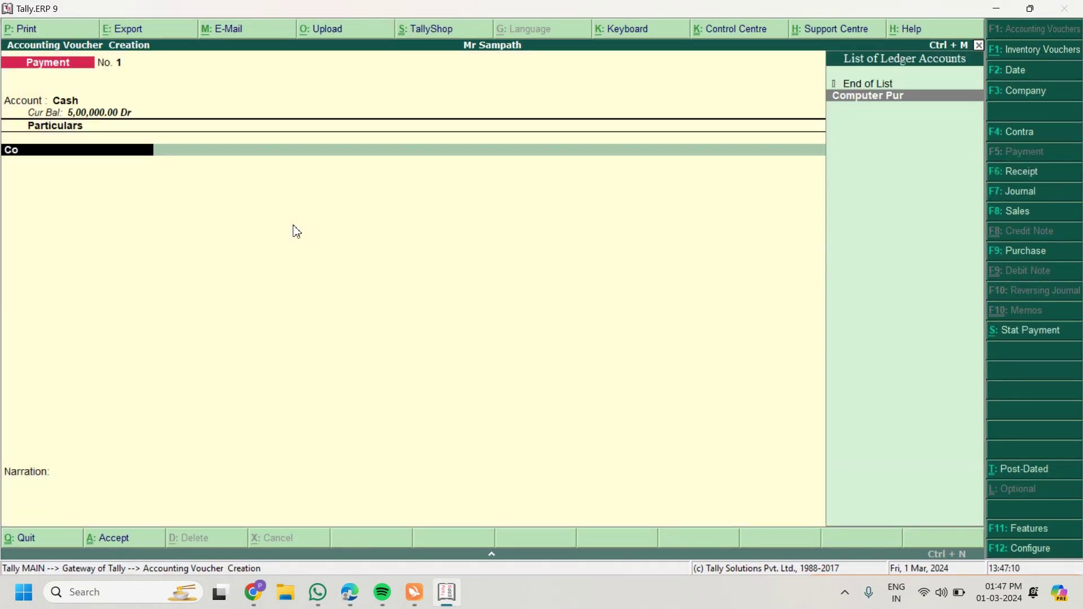
key(Return)
Look up the computer purchase price in the notes, enter 23,000 as the payment amount and save the voucher without narration.
key(alt+Tab)
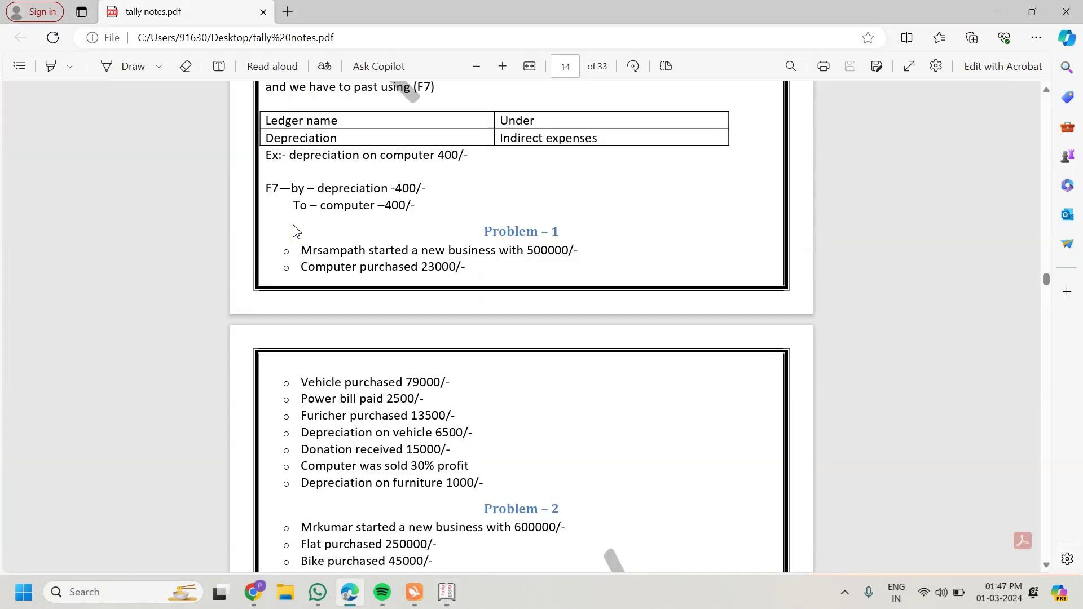
key(alt+Tab)
text(23000)
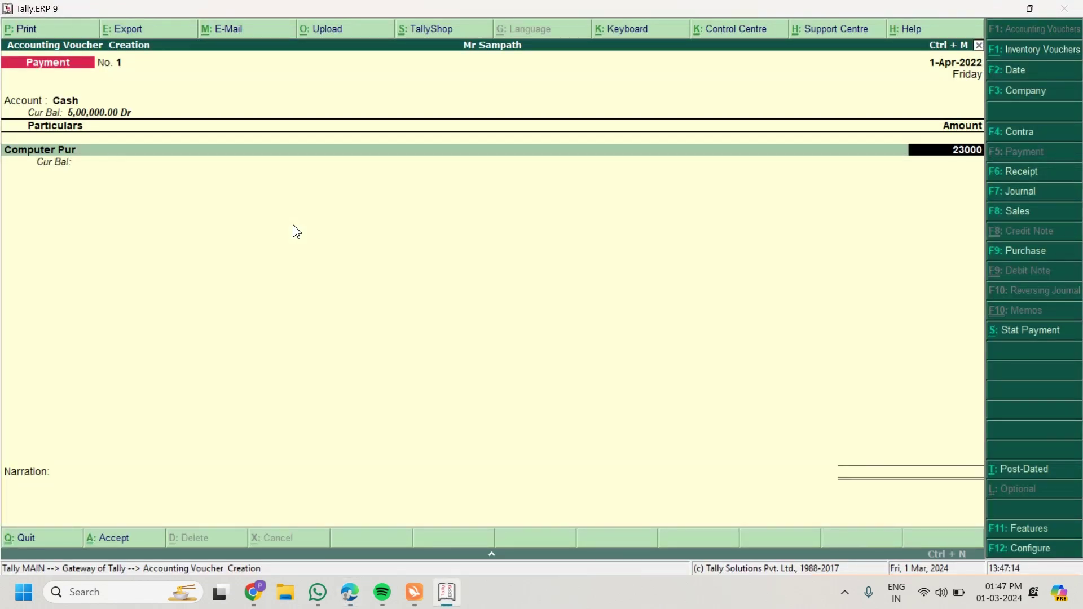
key(Return)
key(Return)
key(Return)
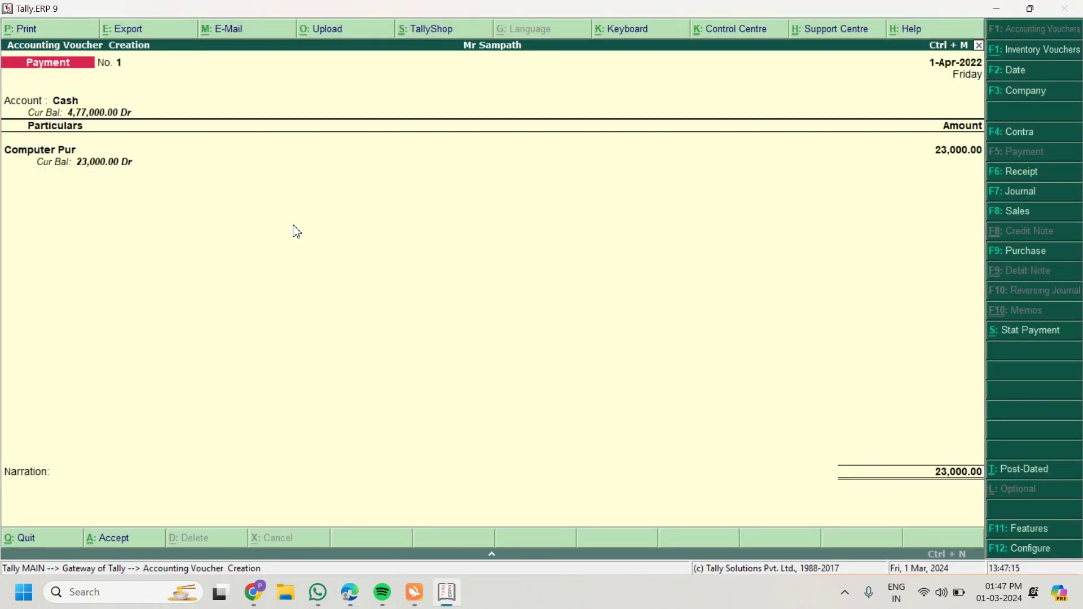
Check the notes for the next transaction and fill the second payment voucher with Cash as the account and Vehicle Purchases as the particulars.
key(alt+Tab)
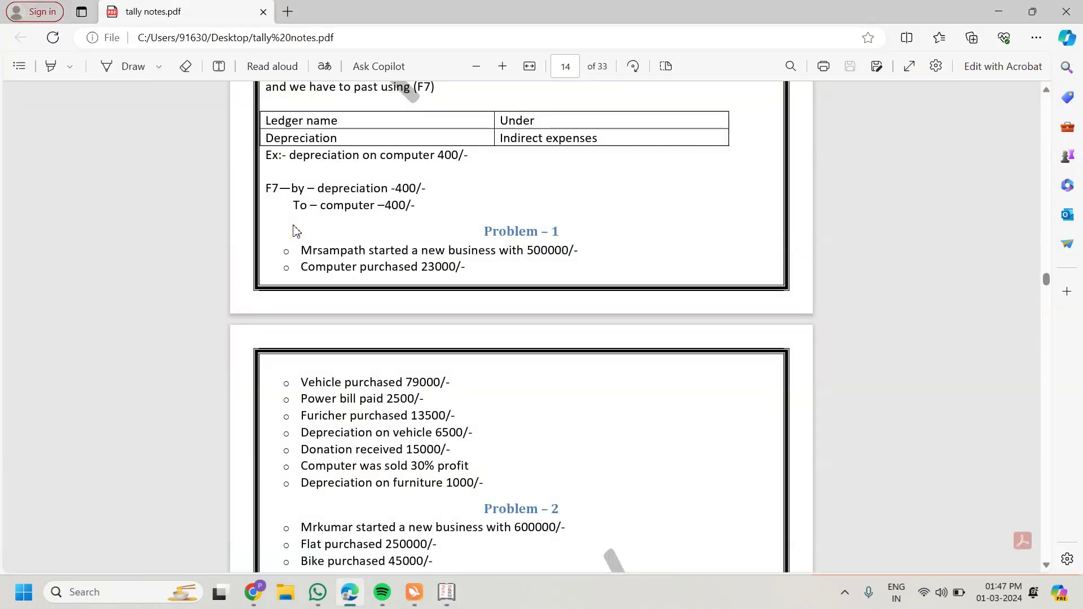
key(alt+Tab)
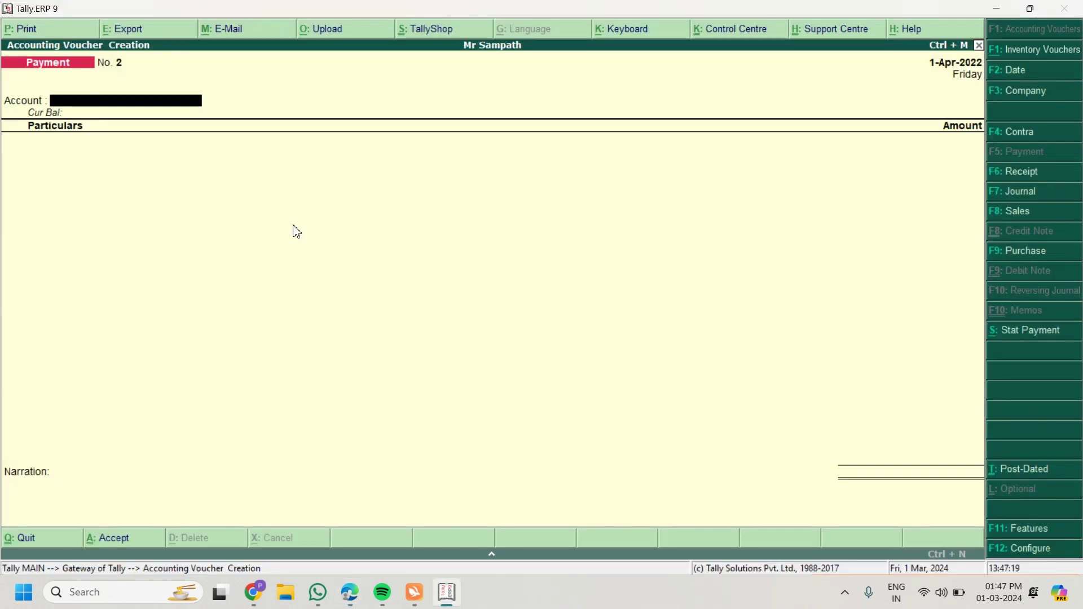
text(c)
key(Return)
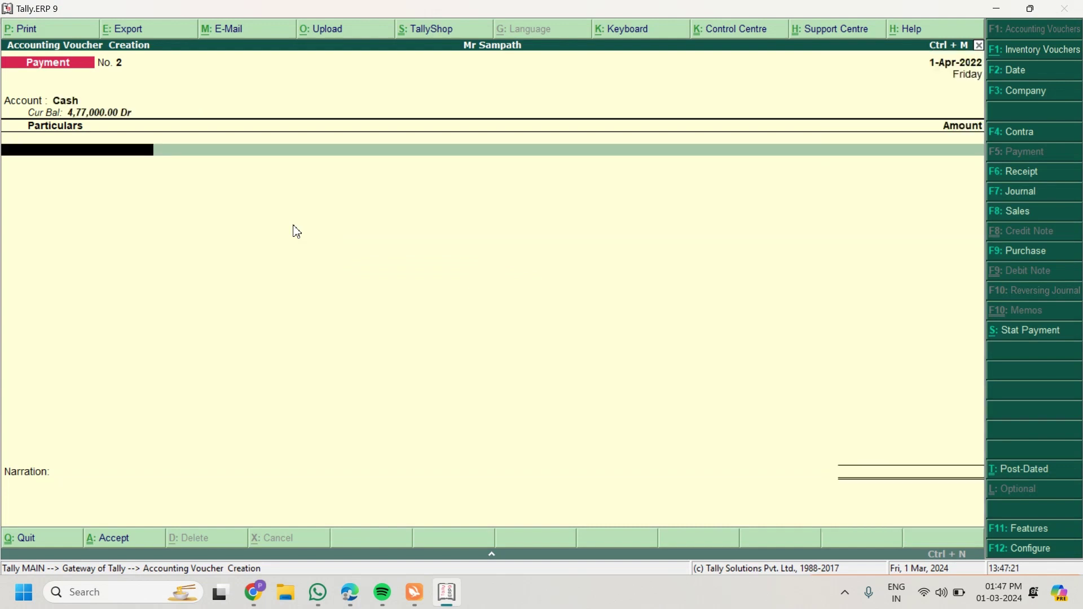
text(ve)
key(Return)
Look up the vehicle price in the notes, enter 79,000 as the payment amount and save the voucher without narration.
key(alt+Tab)
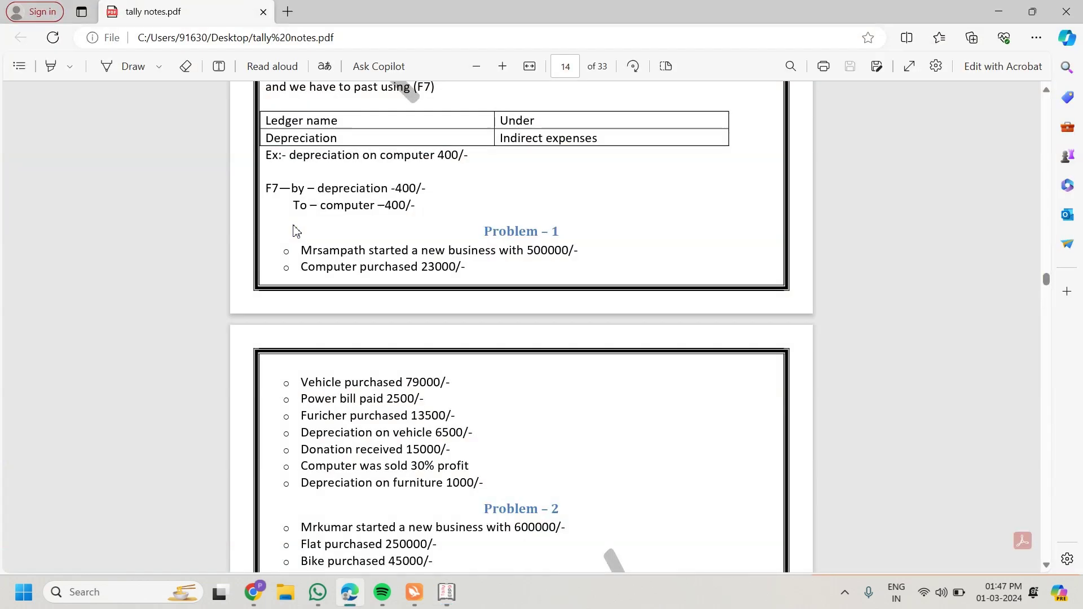
key(alt+Tab)
text(79000)
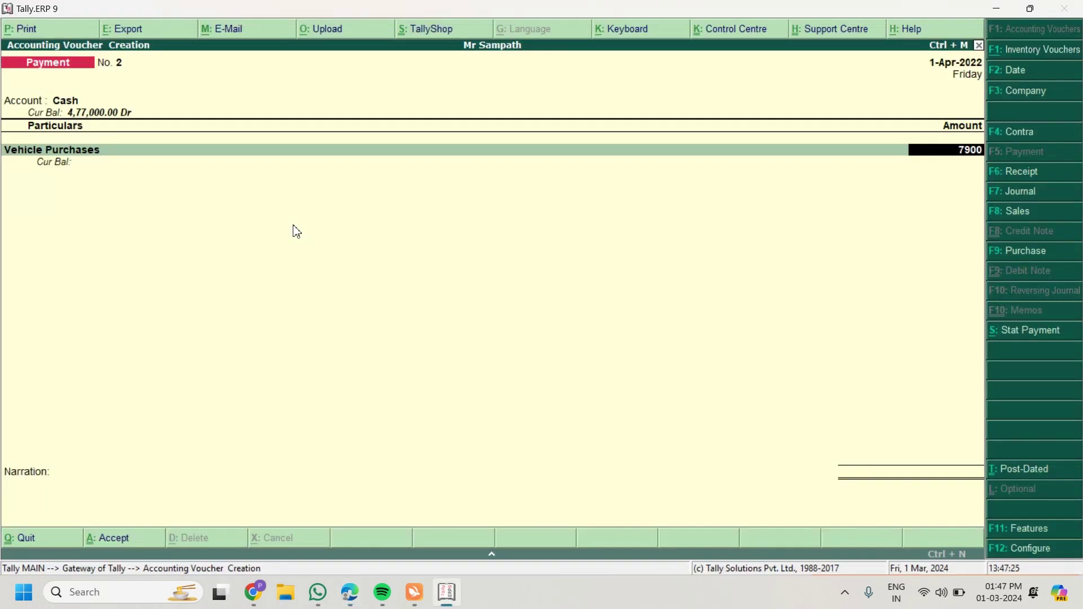
key(Return)
key(Return)
key(Return)
key(Return)
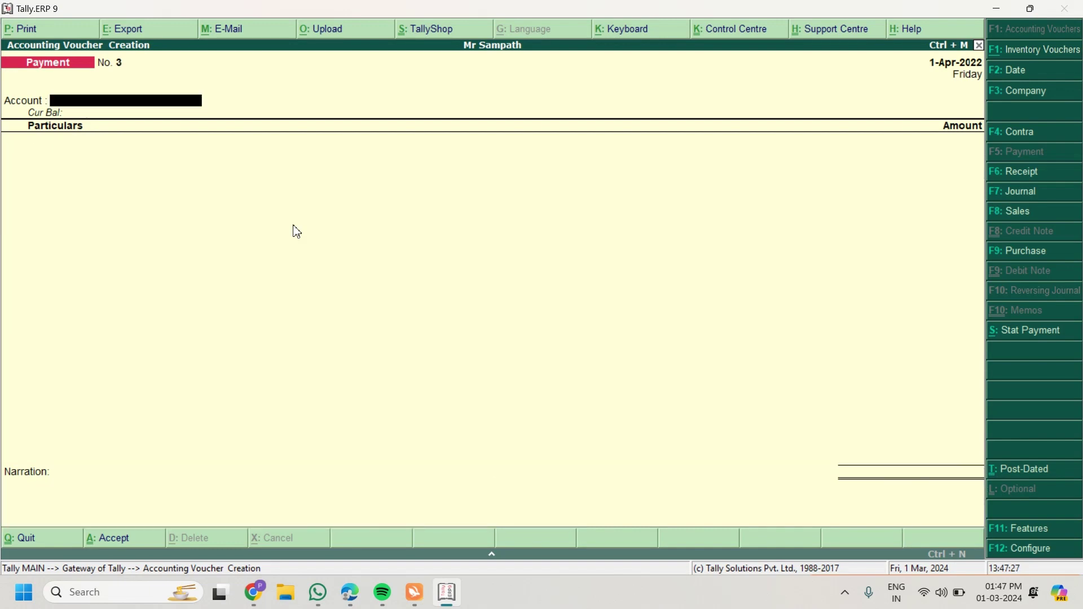
Check the notes and fill the third payment voucher with Cash as the account and Power Bill Paid as the particulars.
key(alt+Tab)
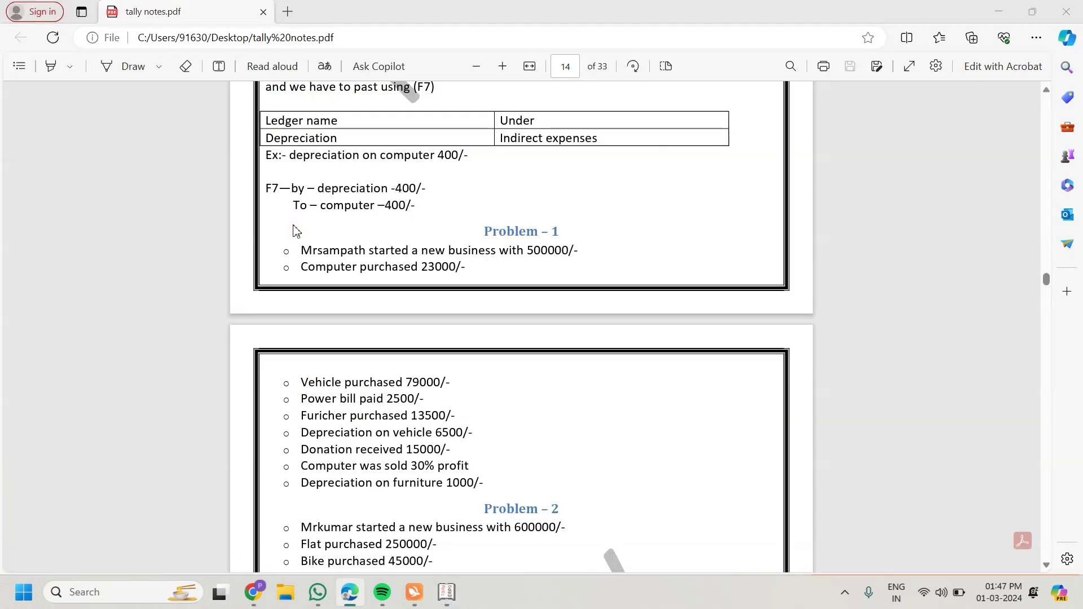
key(alt+Tab)
text(c)
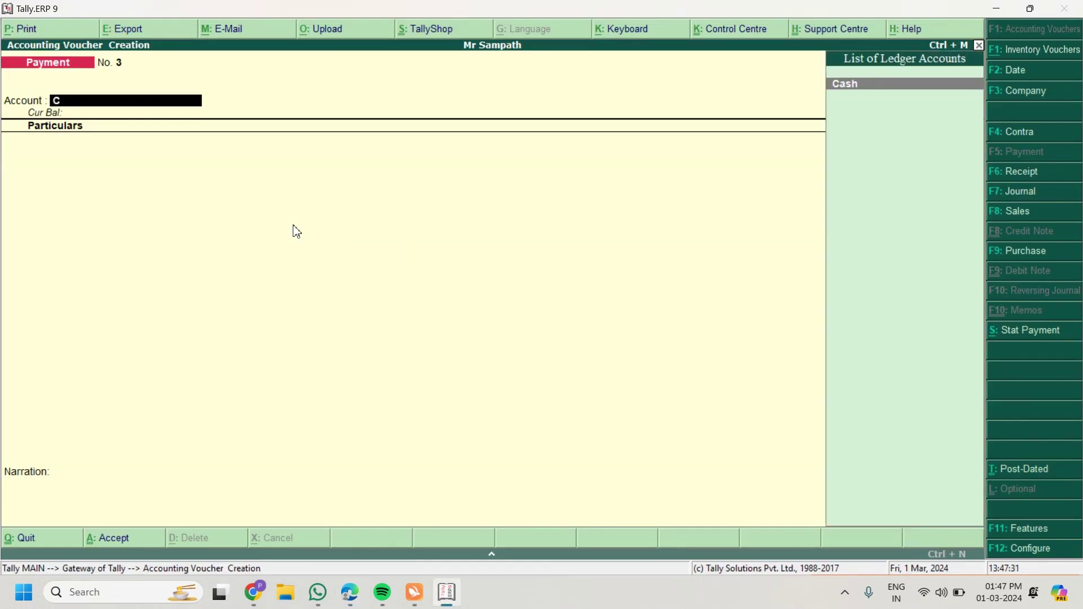
key(Return)
text(Pow)
key(Return)
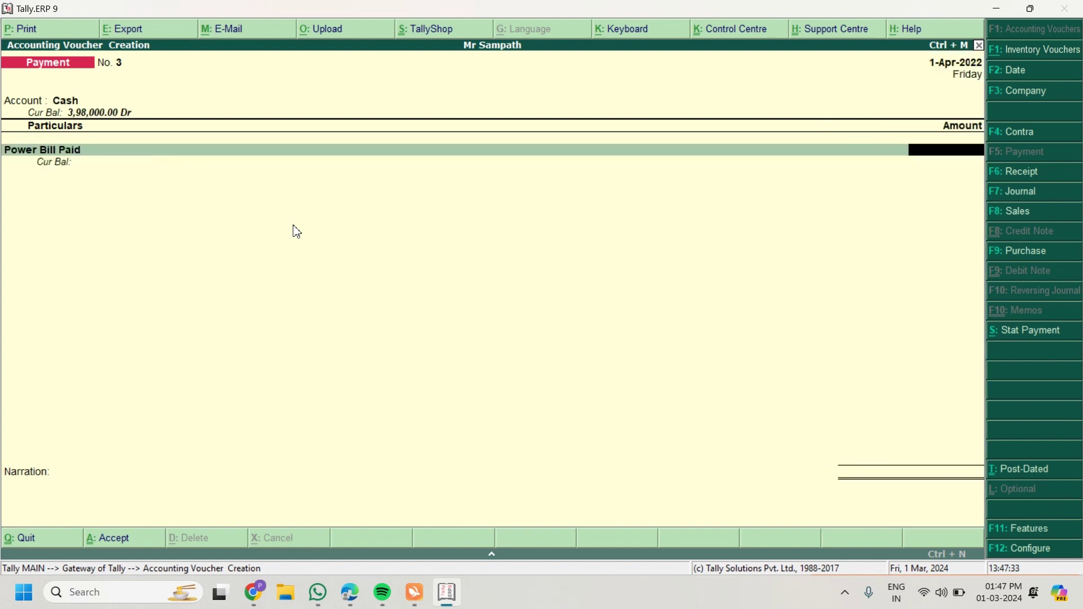
Look up the power bill in the notes, enter 2,500 as the payment amount and save the voucher without narration.
key(alt+Tab)
key(alt+Tab)
text(2500)
key(Return)
key(Return)
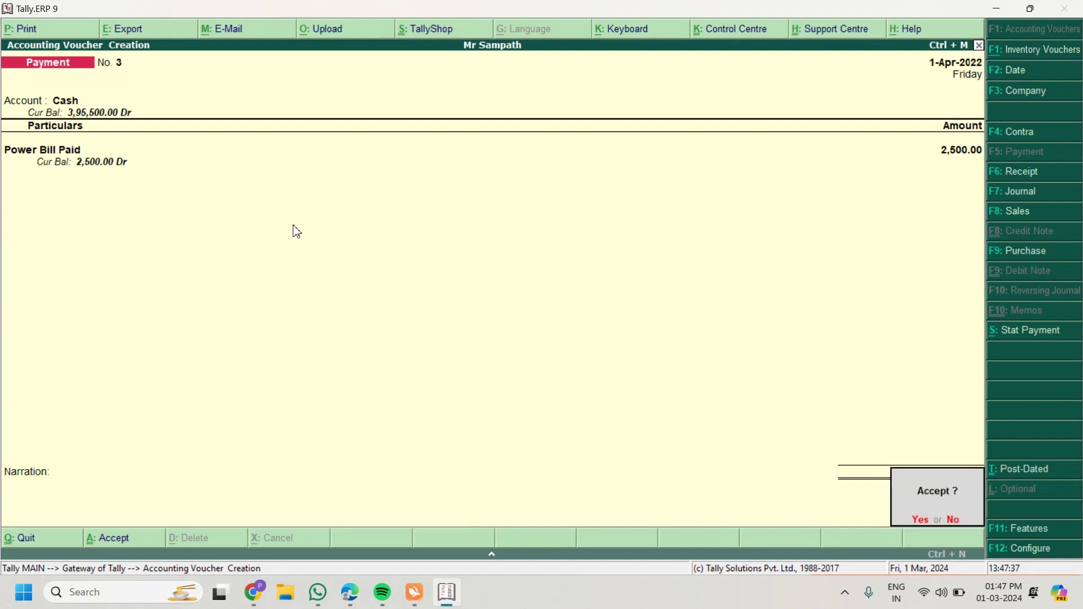
key(Return)
Check the notes and fill the fourth payment voucher with Cash as the account and Furniture Pur as the particulars.
key(alt+Tab)
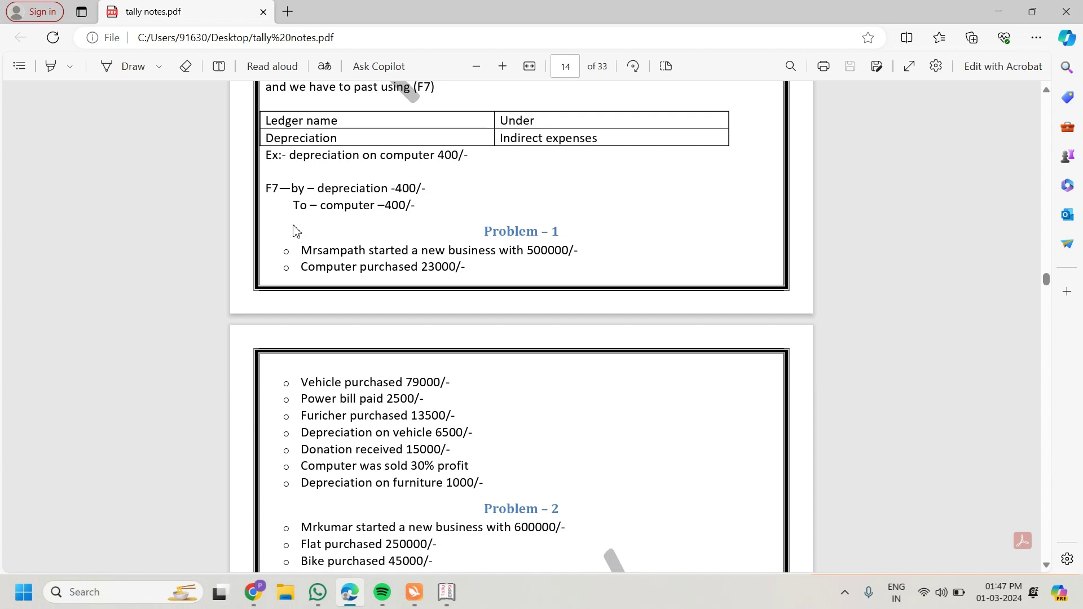
key(alt+Tab)
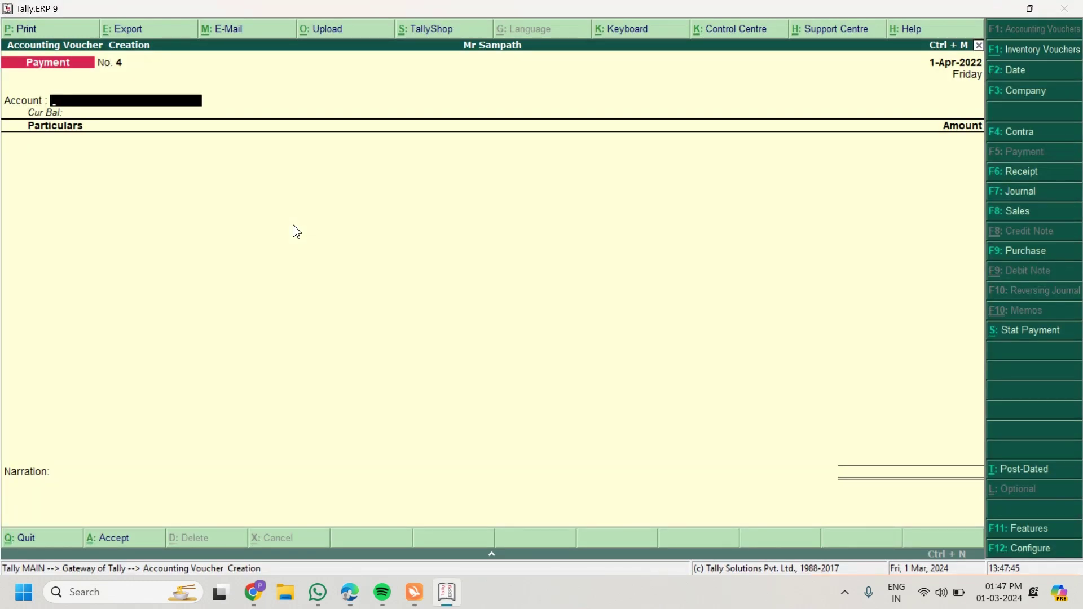
text(c)
key(Return)
text(Fu)
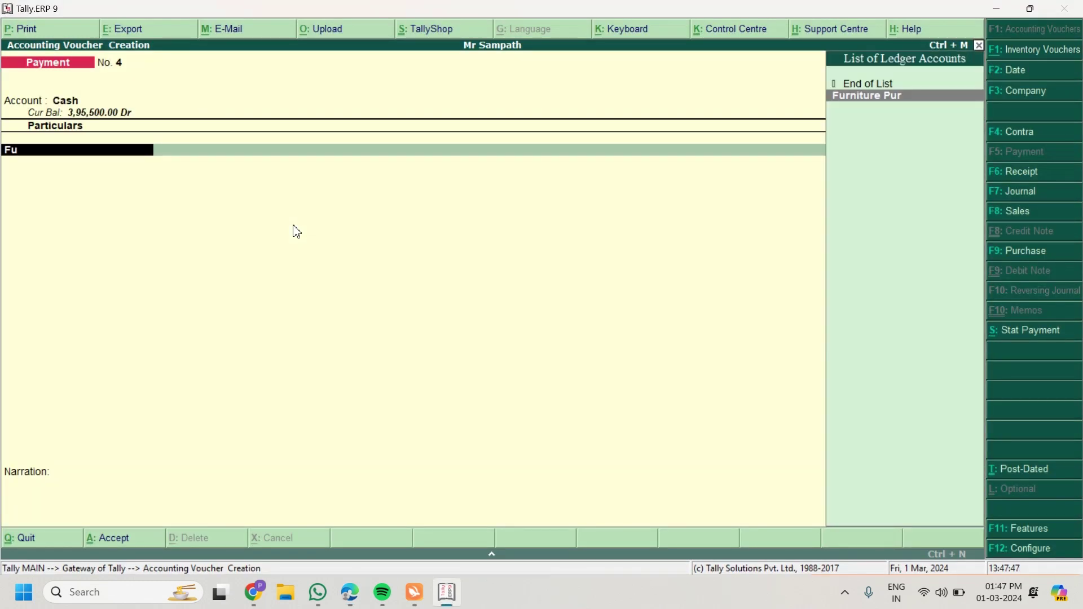
key(Return)
Look up the furniture price in the notes, enter 13,500 as the payment amount and save the voucher without narration.
key(alt+Tab)
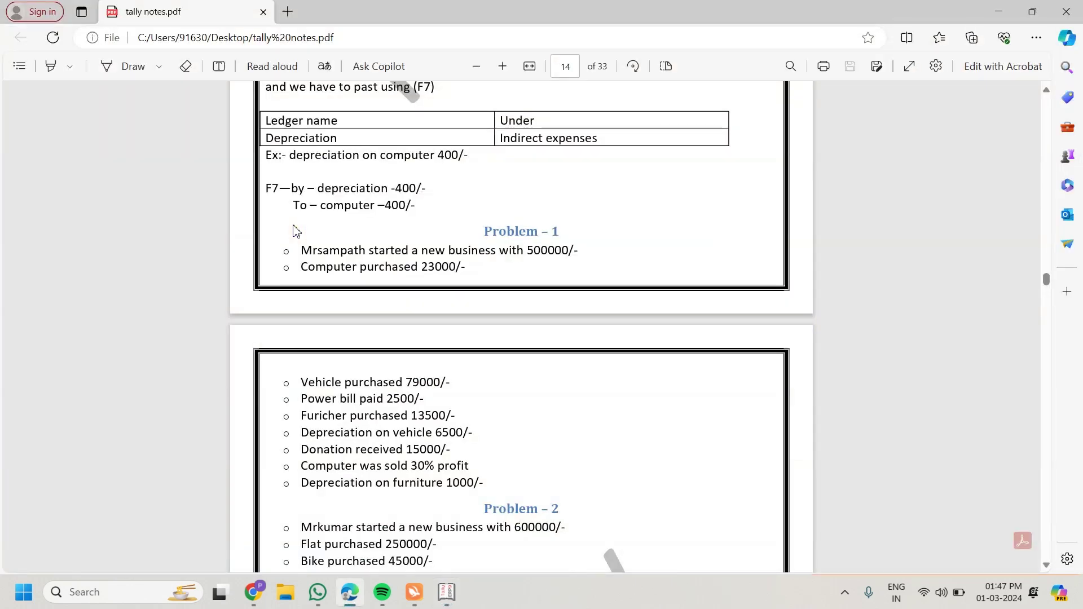
key(alt+Tab)
text(13500)
key(Return)
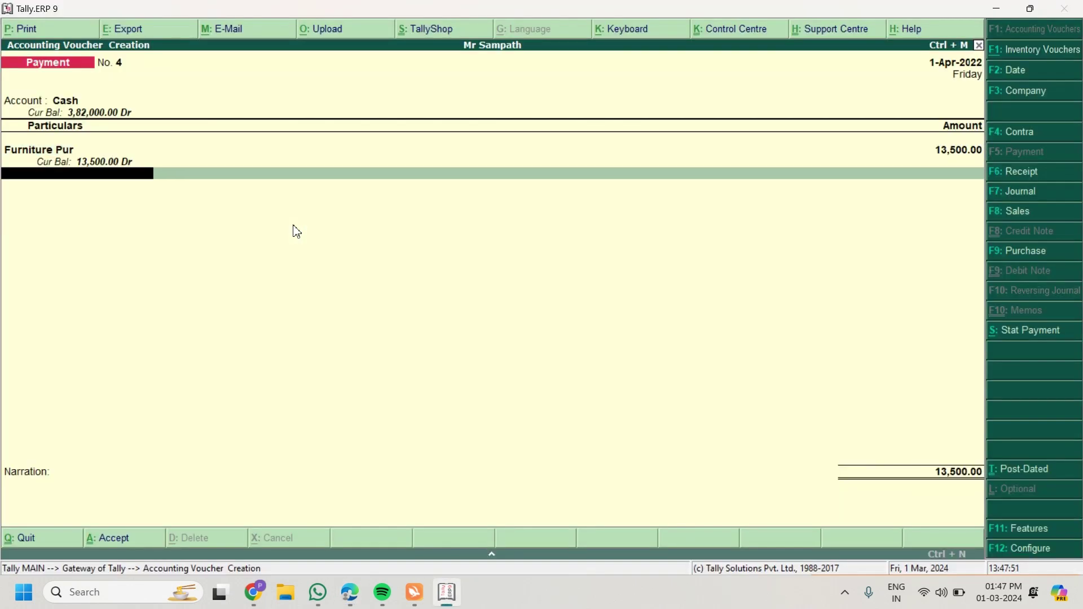
key(Return)
key(Return)
key(Return)
Check the notes for the next transaction and start a journal voucher with Depreciation as the By ledger.
key(alt+Tab)
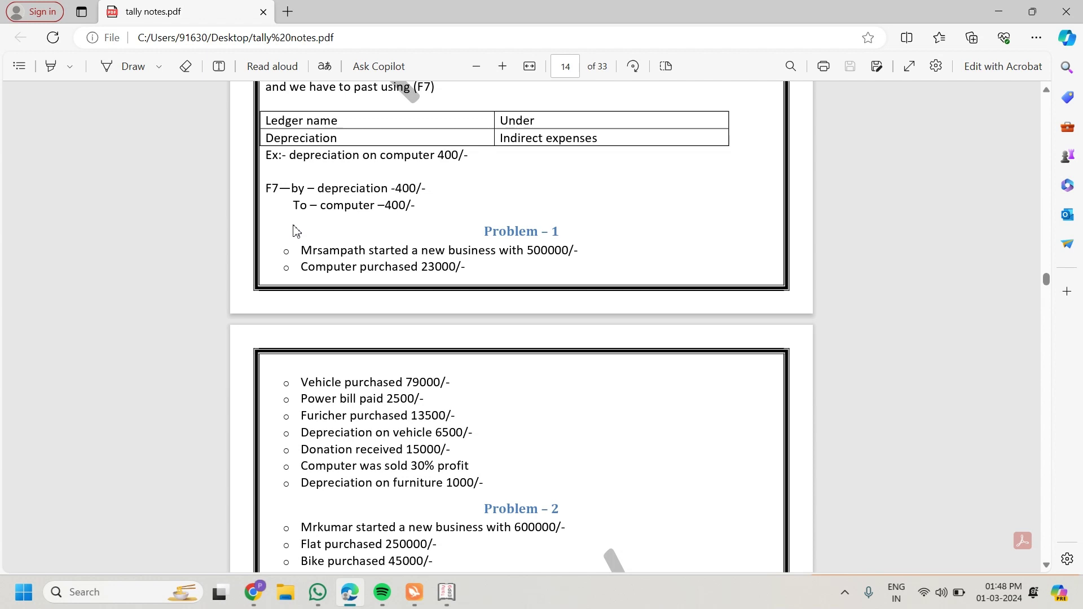
key(alt+Tab)
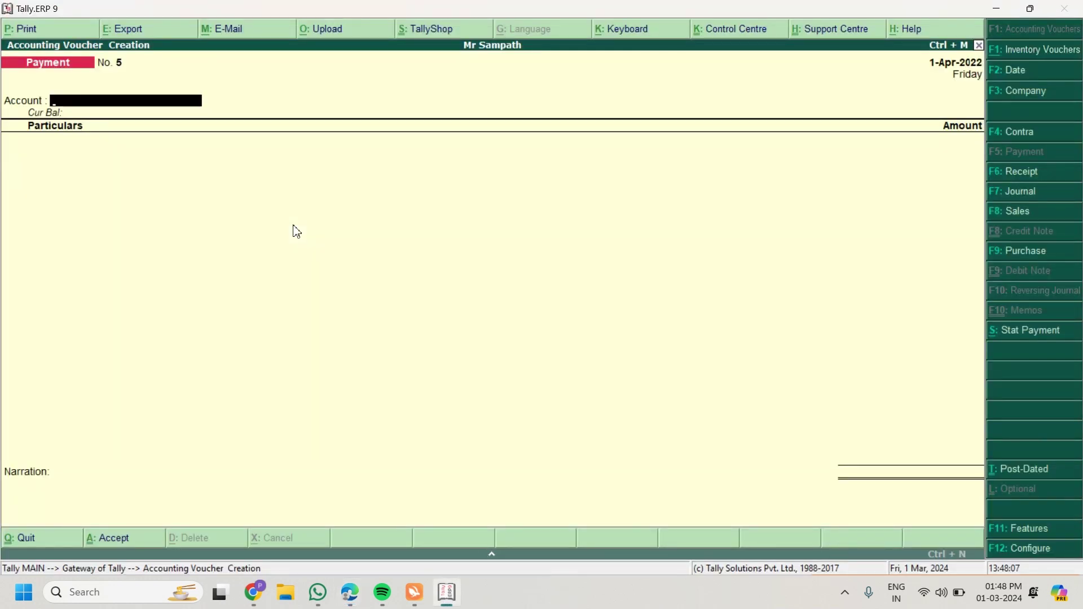
key(F7)
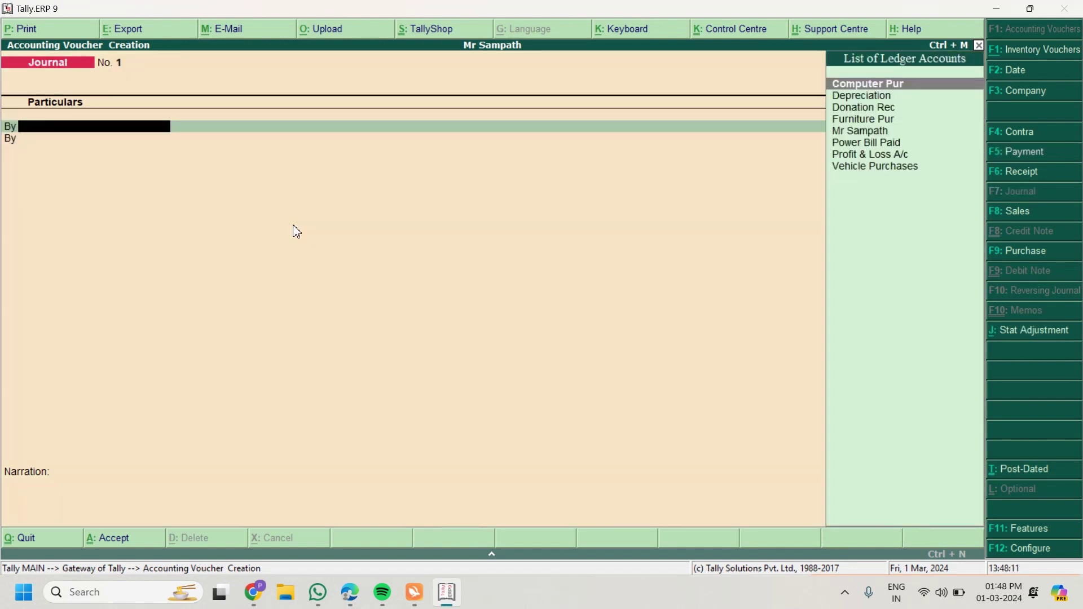
key(Down)
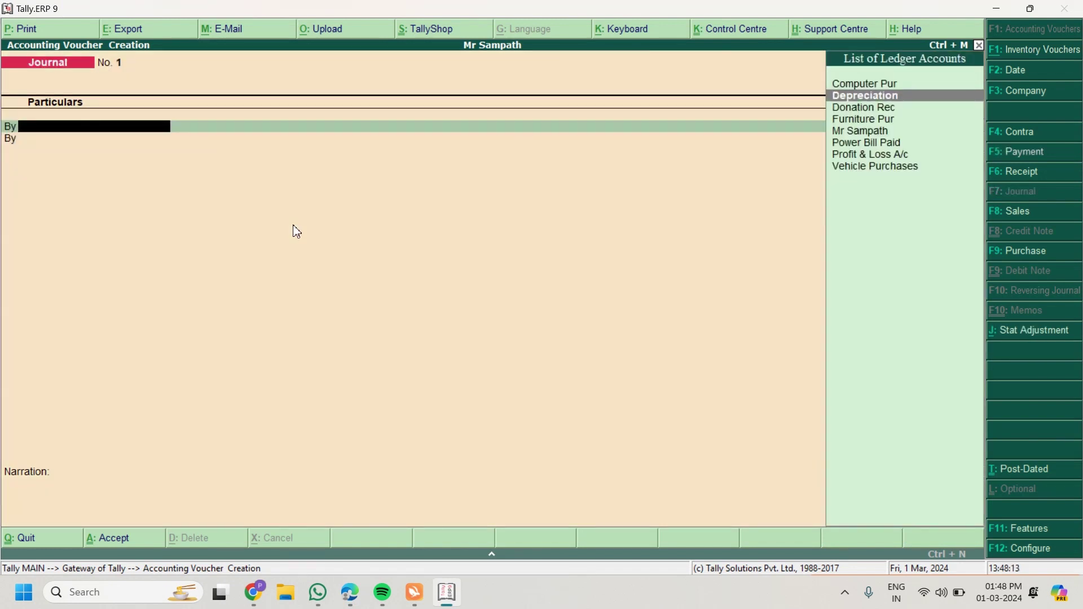
key(Return)
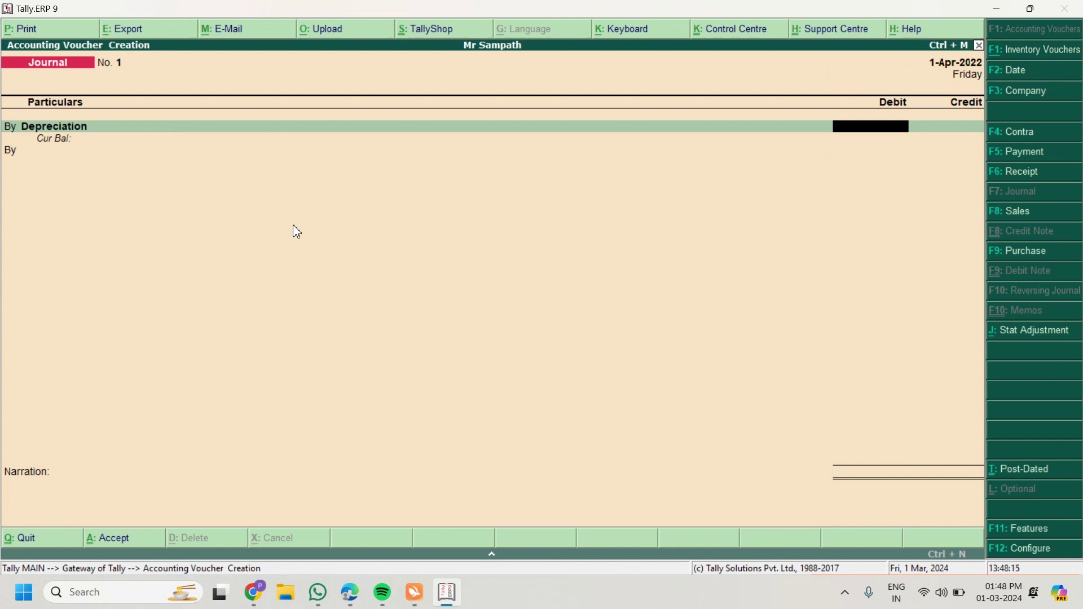
Review the depreciation example and the vehicle depreciation entry in the notes, and enter 6,500 as the Depreciation debit amount.
key(alt+Tab)
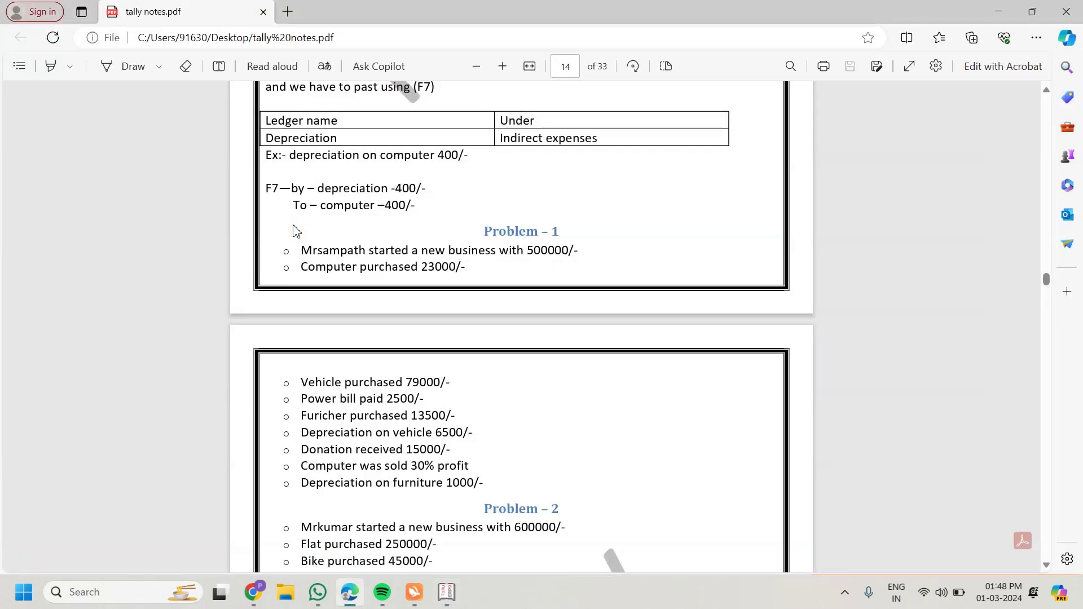
key(alt+Tab)
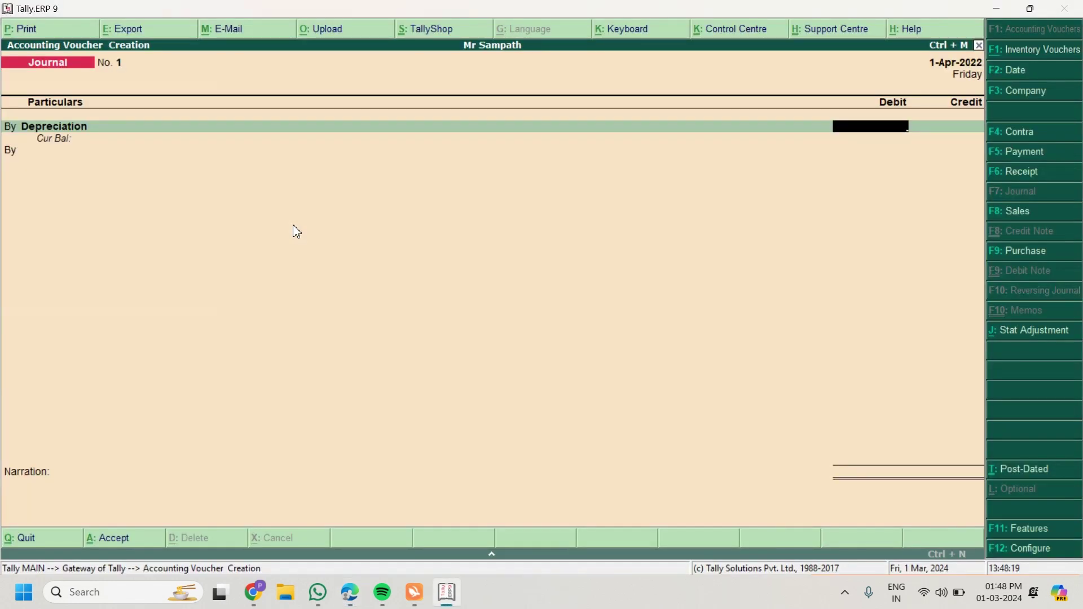
key(alt+Tab)
scroll(441, 293, up, 1)
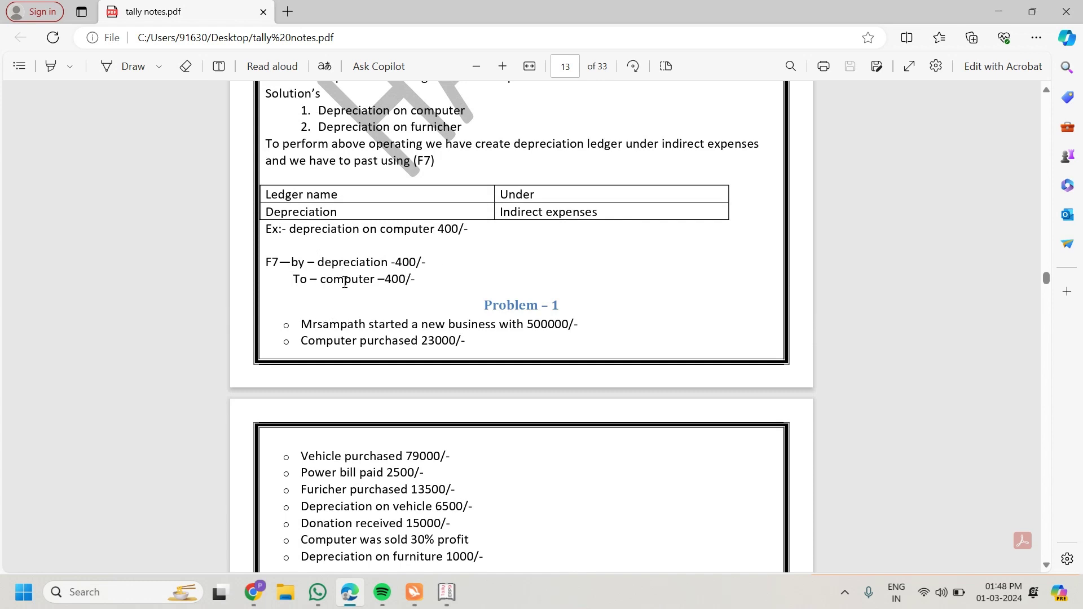
scroll(339, 402, down, 1)
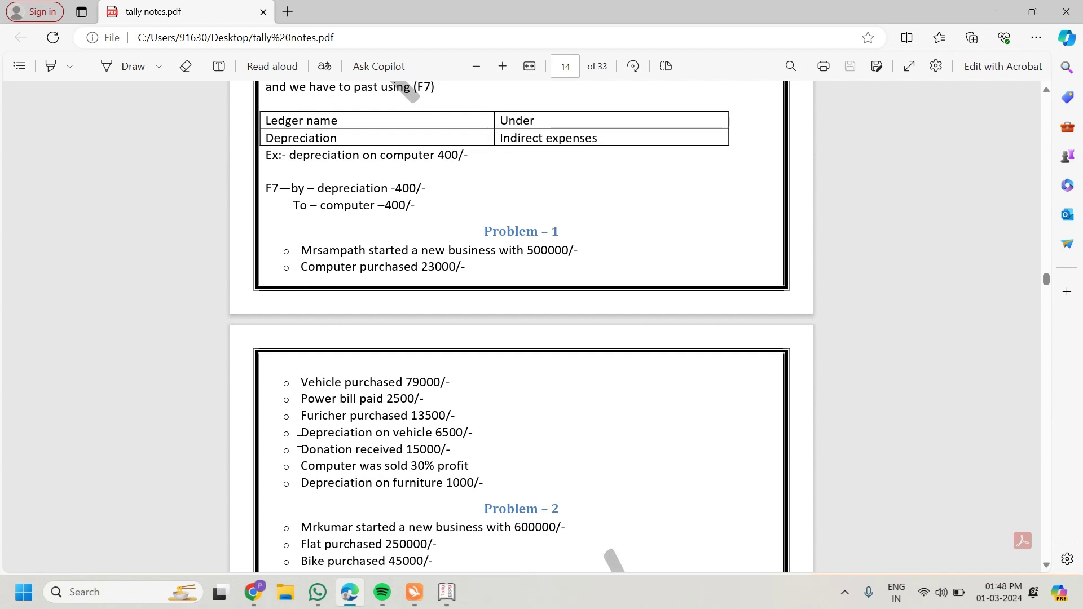
drag(290, 434, 435, 441)
key(alt+Tab)
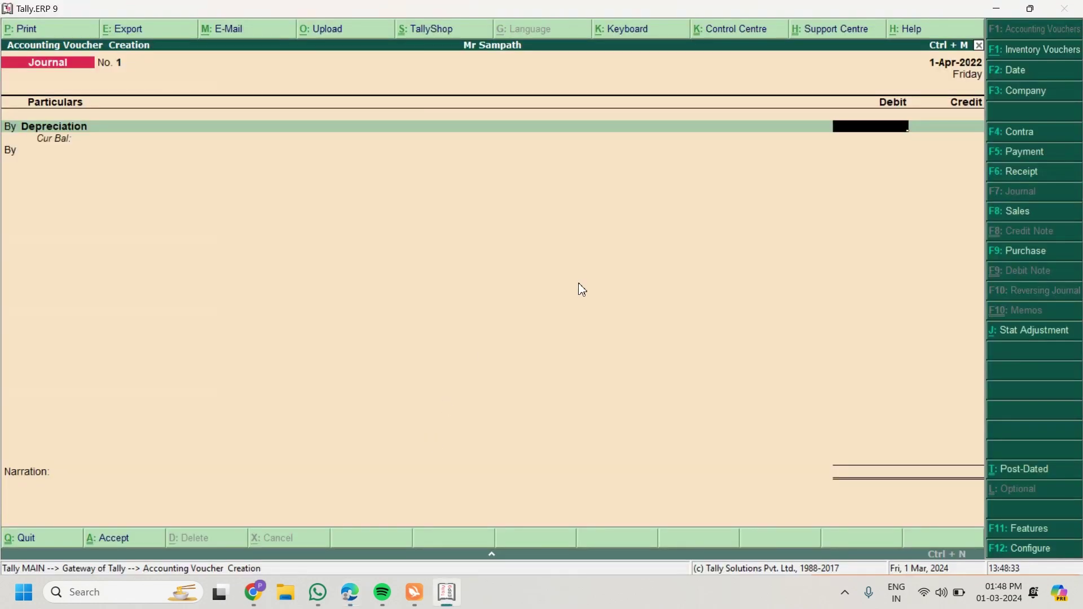
text(6500)
key(Return)
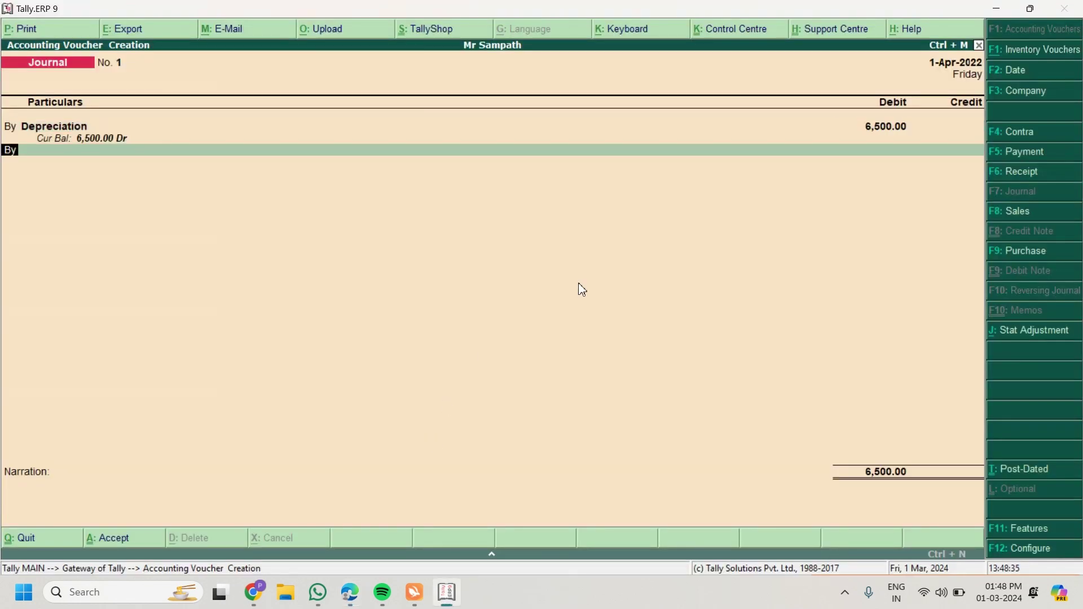
Complete the journal voucher with Vehicle Purchases as the To ledger credited with 6,500, and save it without narration.
text(t)
key(Return)
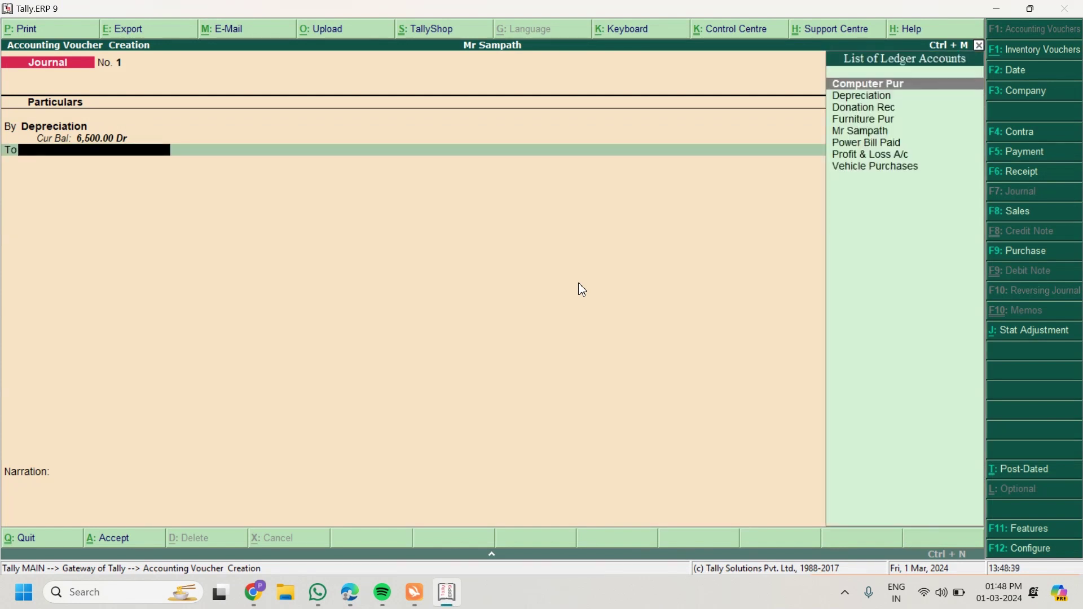
key(Down)
key(Down)
key(Down)
key(Down)
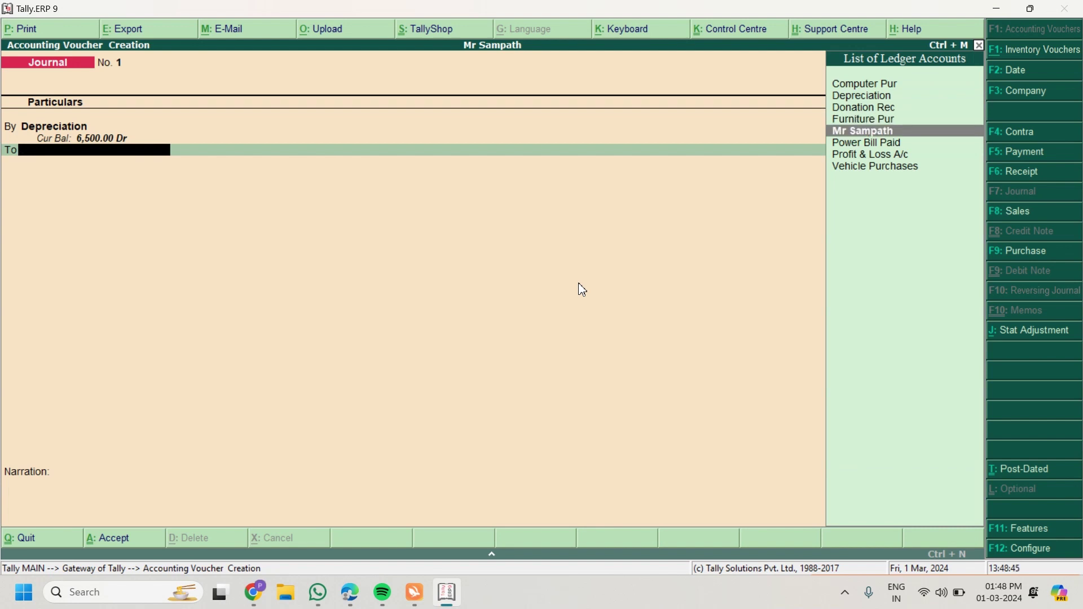
key(Down)
key(Down)
key(Down)
key(alt+Tab)
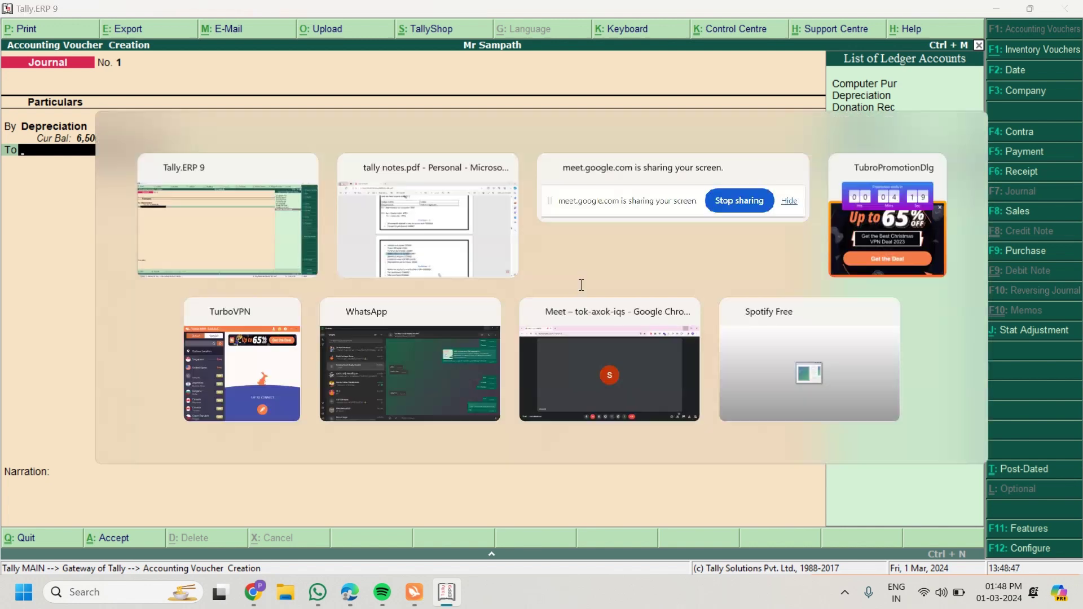
key(alt+Tab)
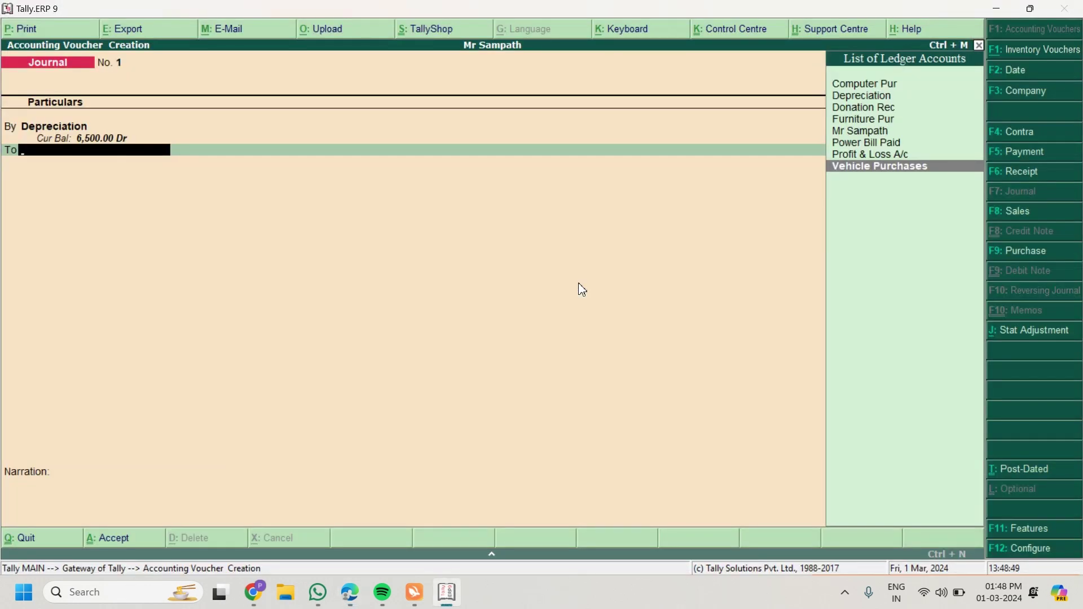
key(Return)
key(Return)
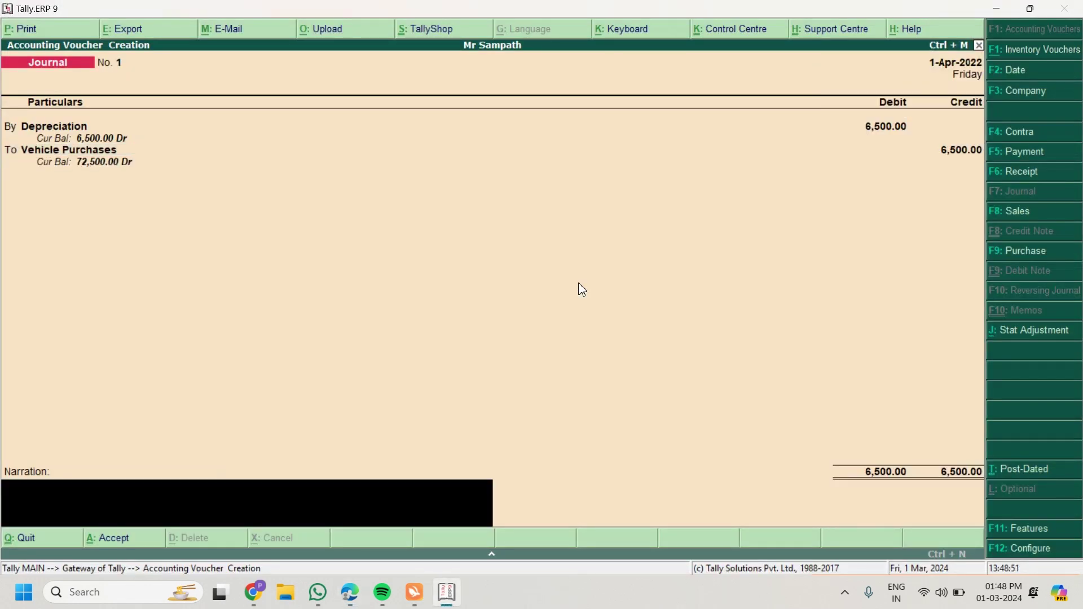
key(Return)
key(Return)
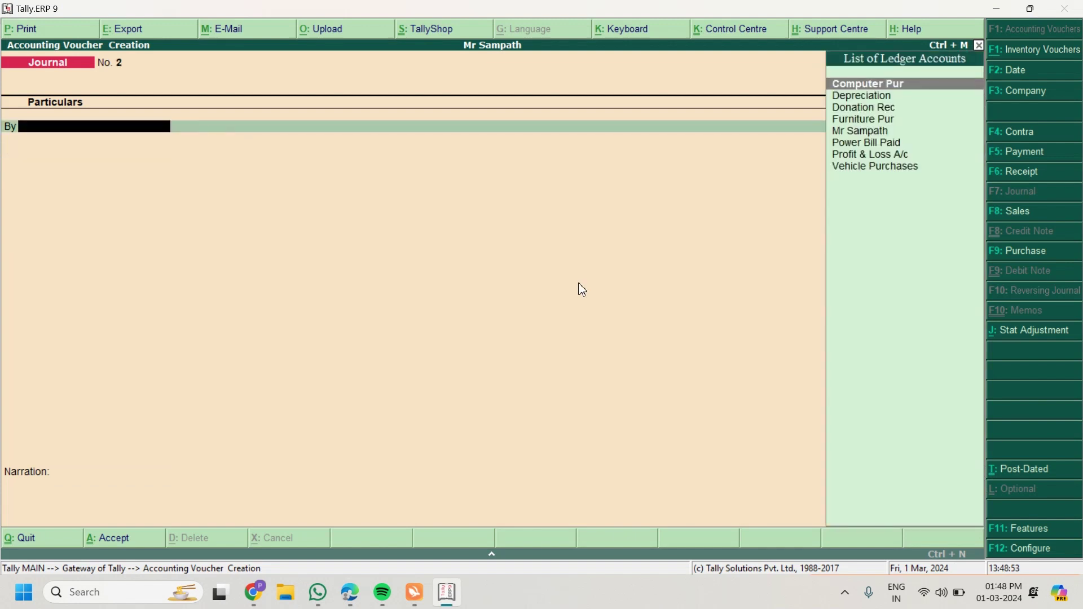
Check the notes for the next transaction and start a receipt voucher with Cash as the account and Donation Rec as the particulars.
key(alt+Tab)
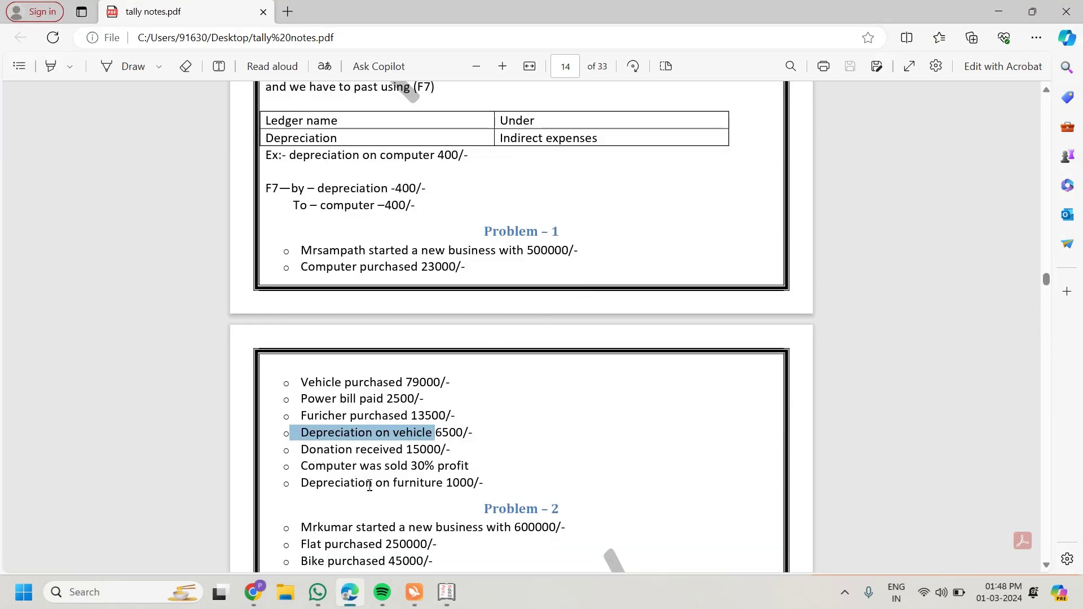
key(alt+Tab)
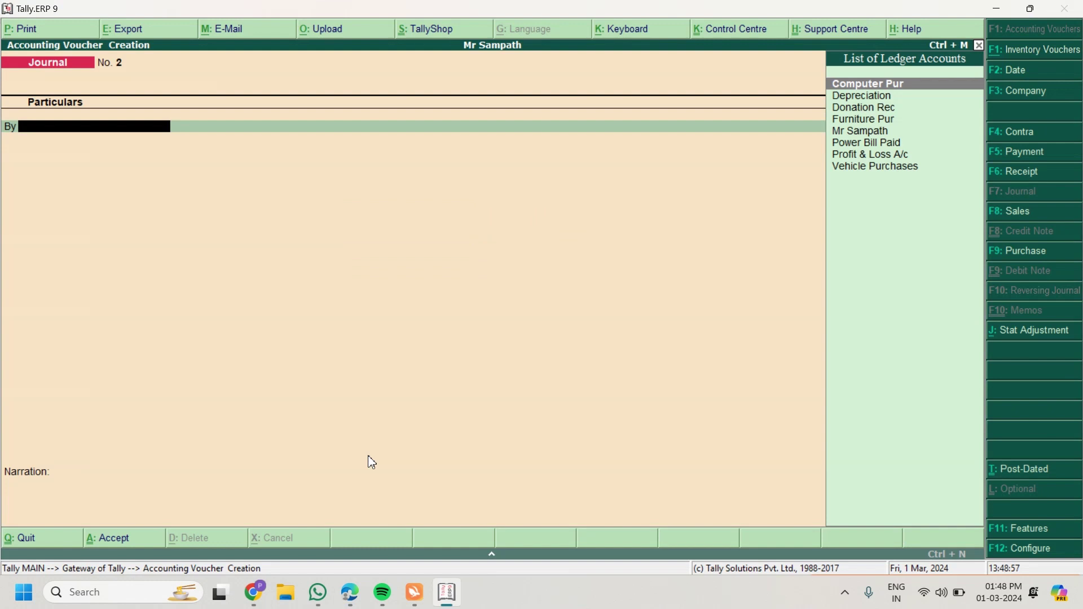
key(F6)
key(Return)
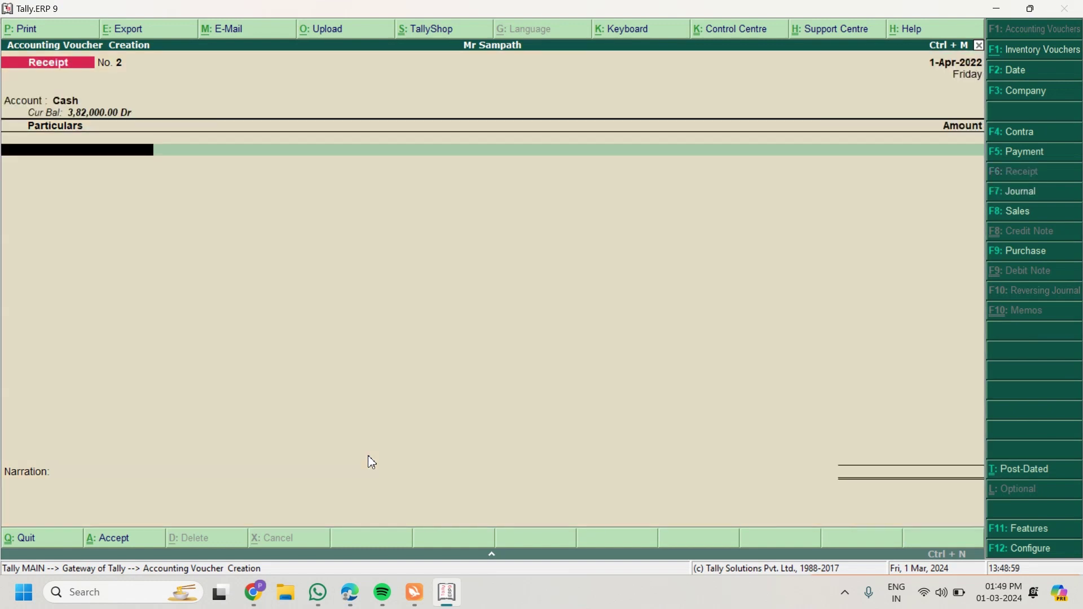
text(Do)
key(Return)
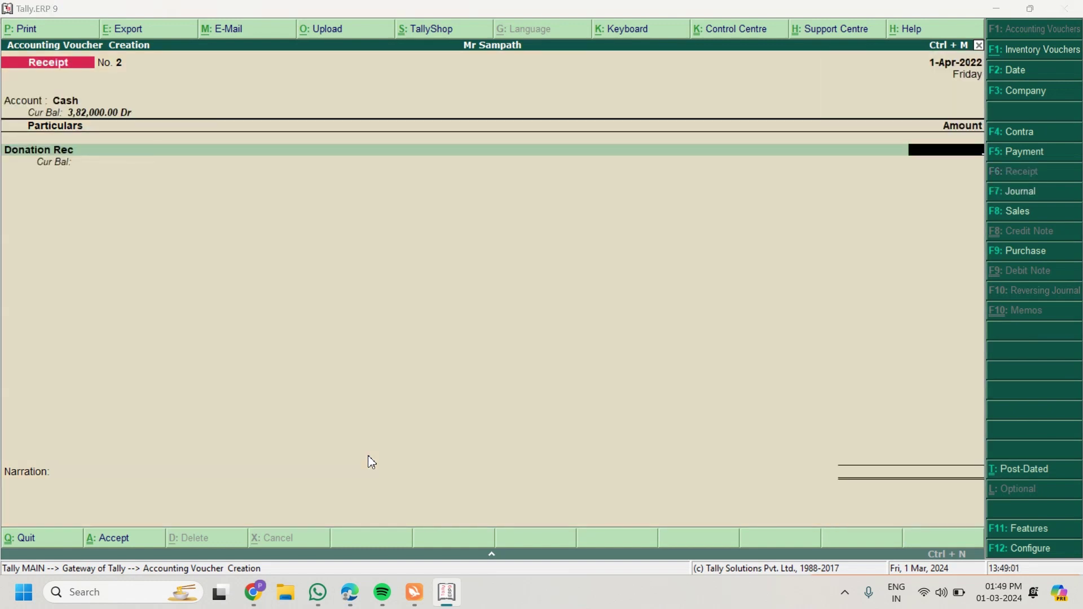
Look up the donation in the notes, enter 15,000 as the receipt amount and save the voucher without narration.
key(alt+Tab)
key(alt+Tab)
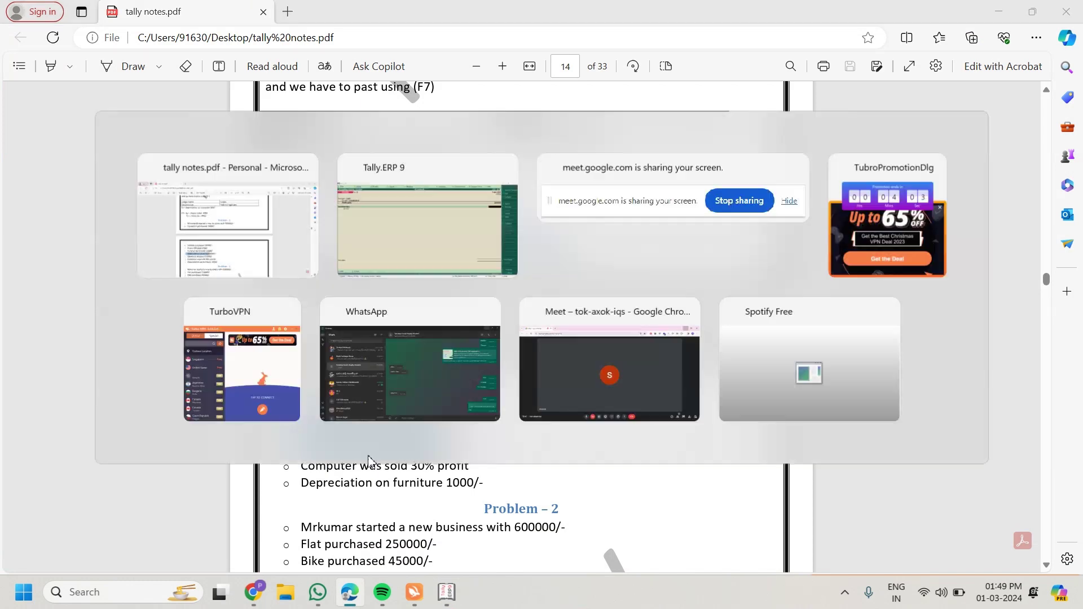
text(15000)
key(Return)
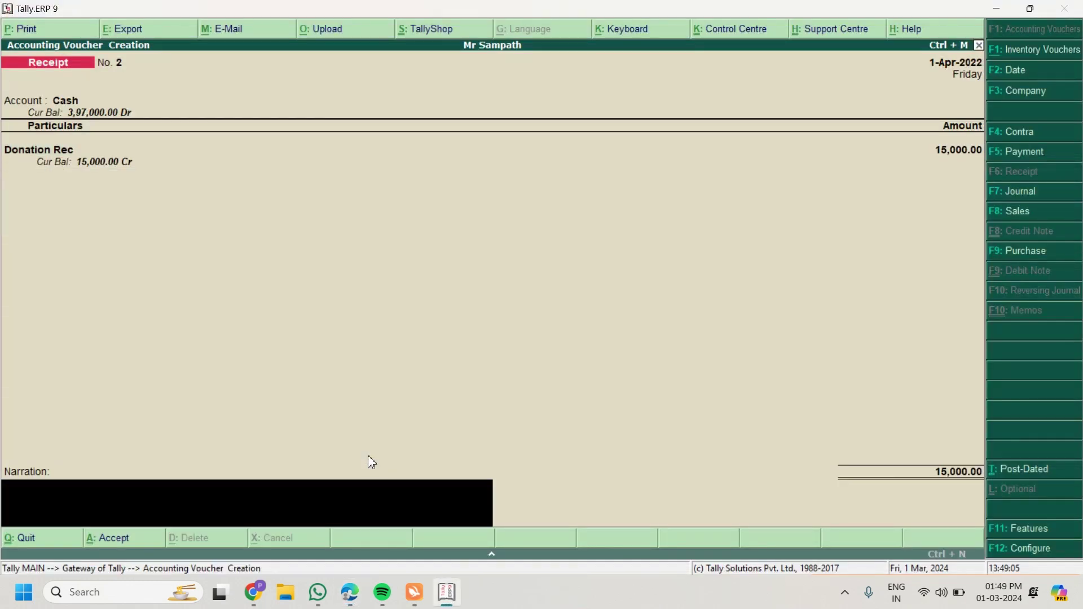
key(Return)
key(Return)
Check the computer sale in the notes and work out its selling price in the built-in calculator with 23000*30% and 23000+6900.
key(alt+Tab)
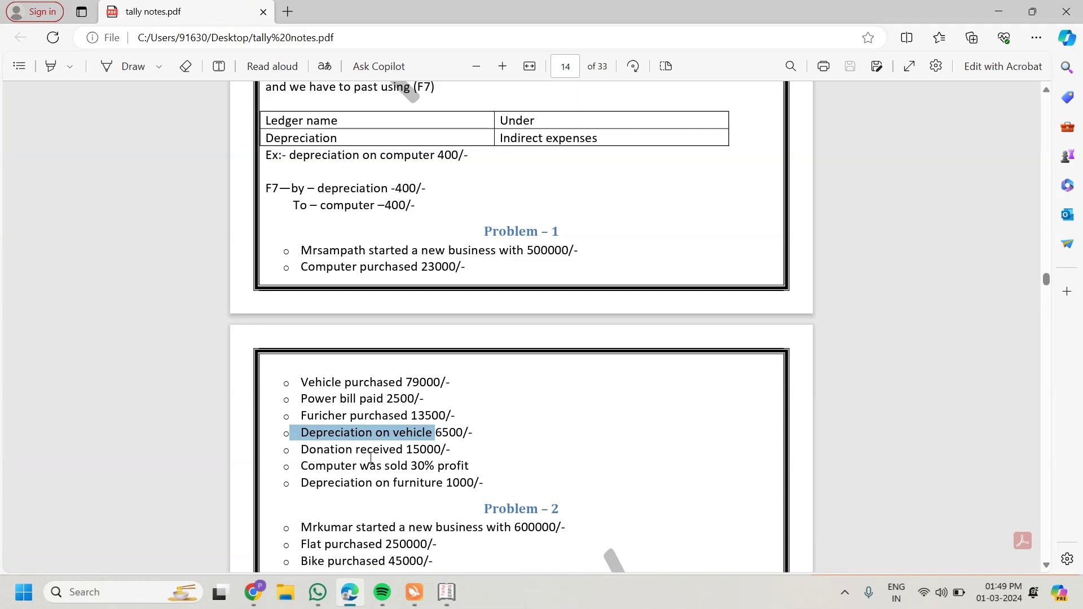
key(alt+Tab)
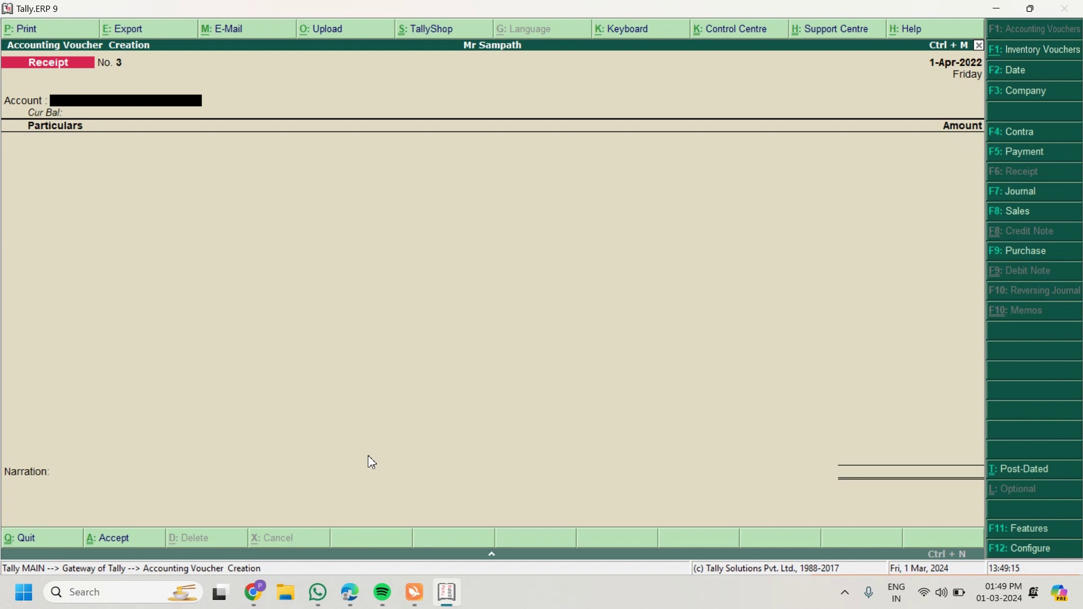
key(ctrl+n)
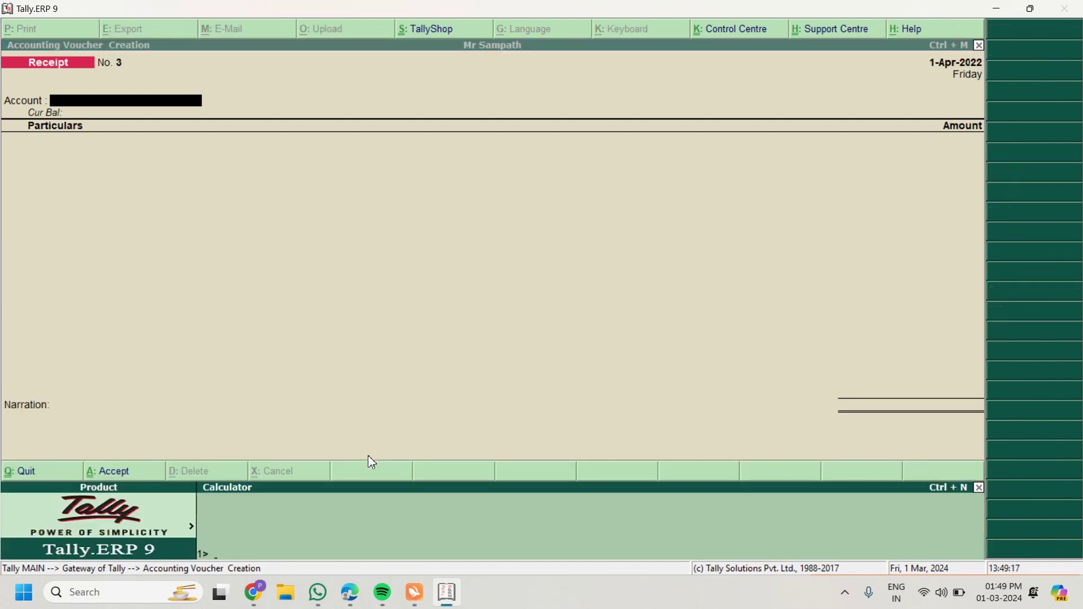
key(alt+Tab)
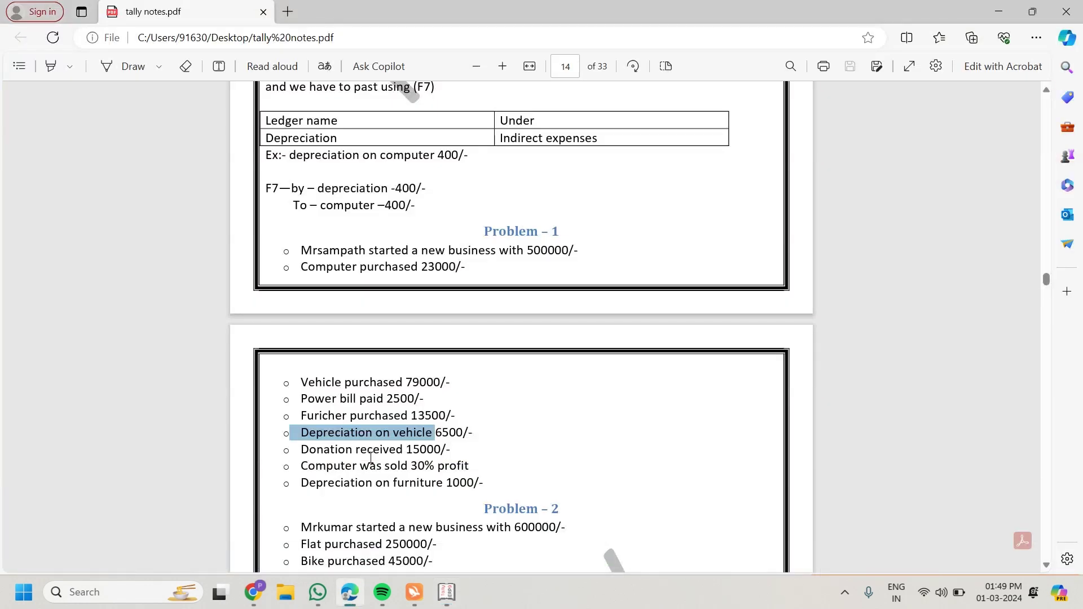
key(alt+Tab)
text(23000)
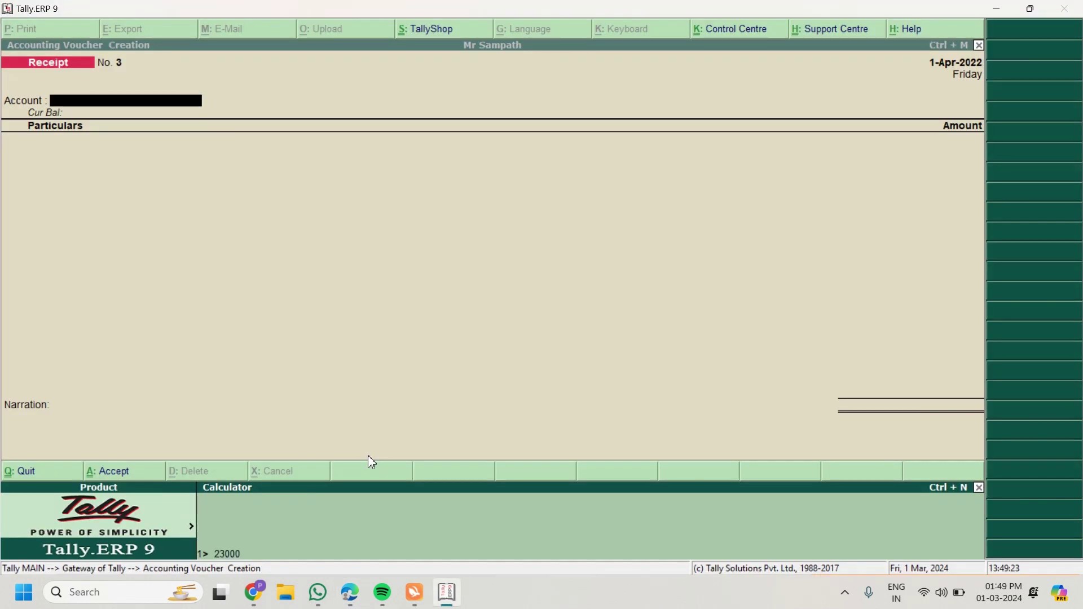
text(*30%)
key(Return)
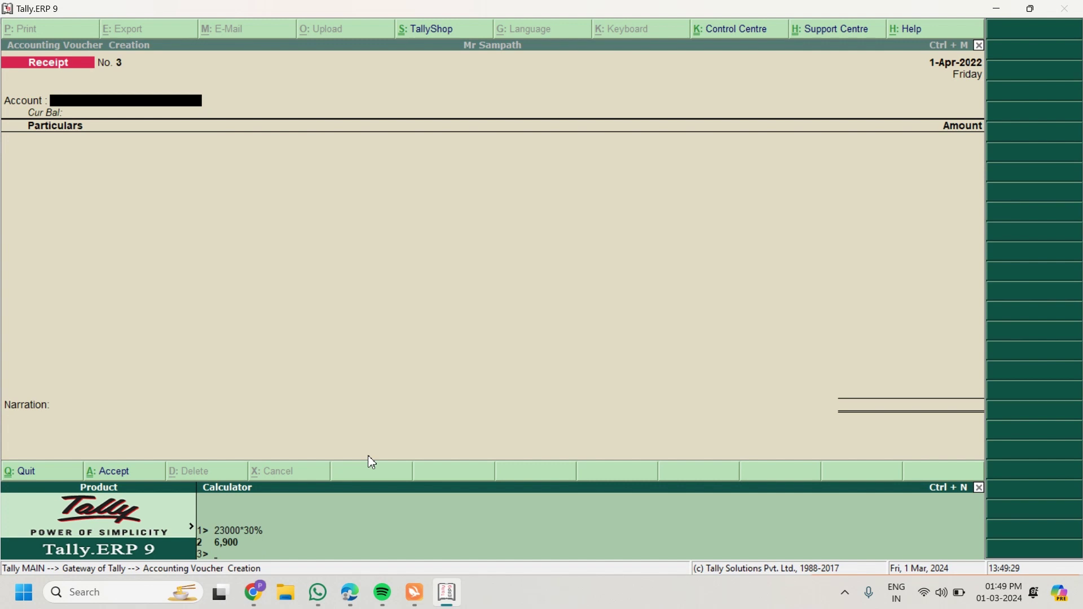
text(23000+6900)
key(Return)
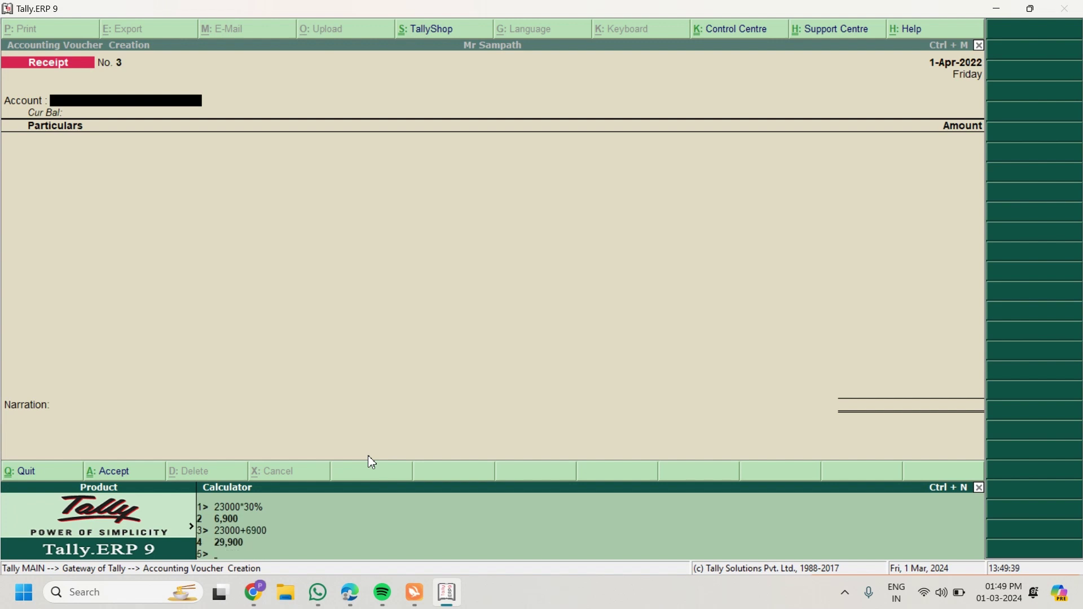
key(ctrl+m)
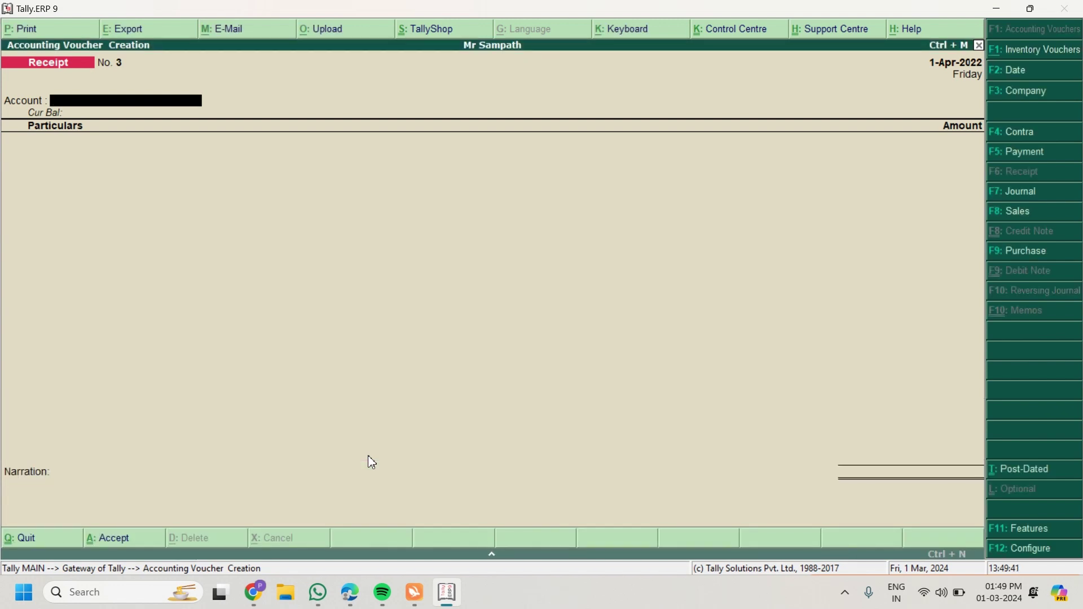
Record the computer sale as a receipt voucher with Cash as the account and Computer Pur for 29,900, and save it without narration.
text(c)
key(Return)
text(Co)
key(Return)
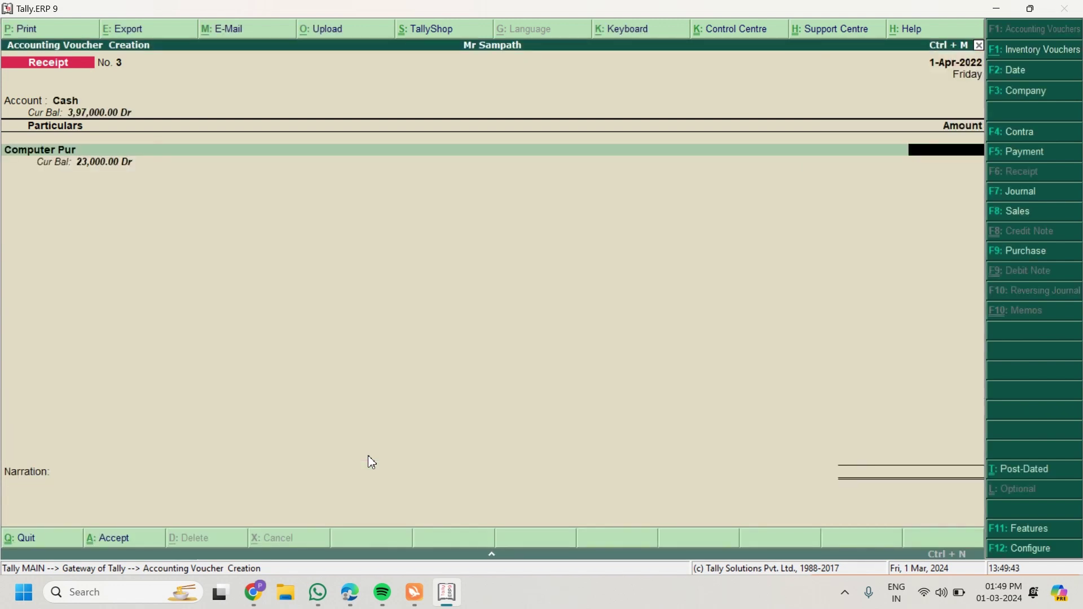
text(29,)
text(900)
key(Return)
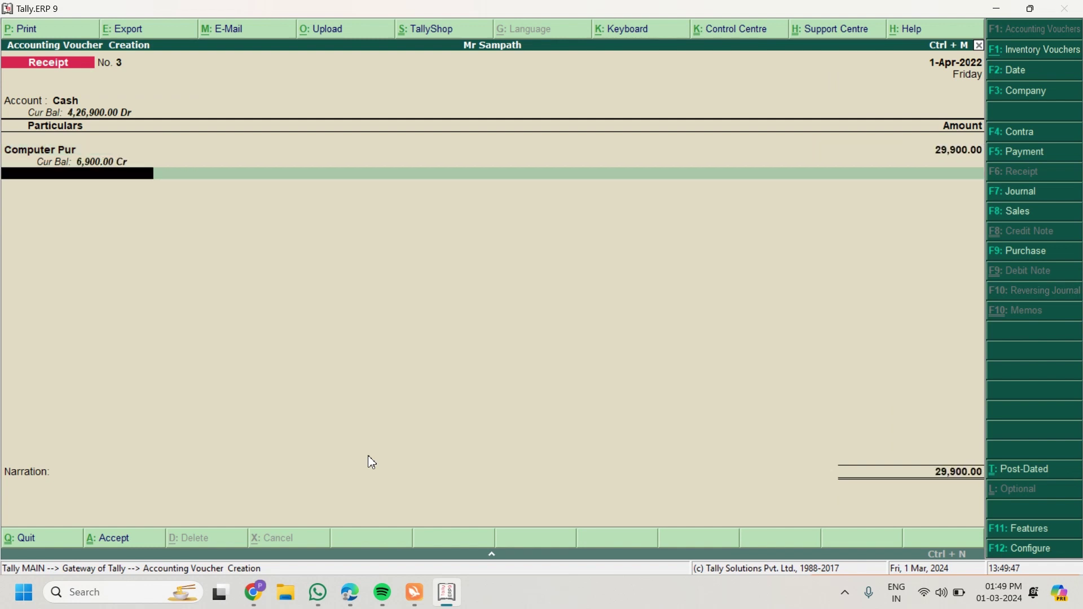
key(Return)
key(Return)
key(Return)
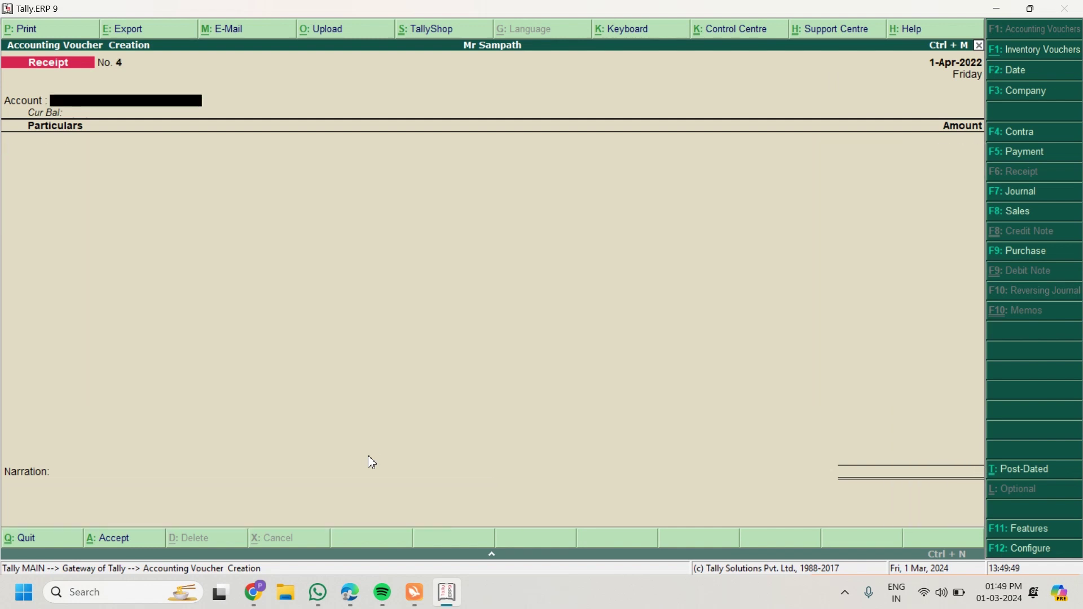
Check the furniture depreciation in the notes and start a journal voucher debiting Depreciation with 1,000.
key(alt+Tab)
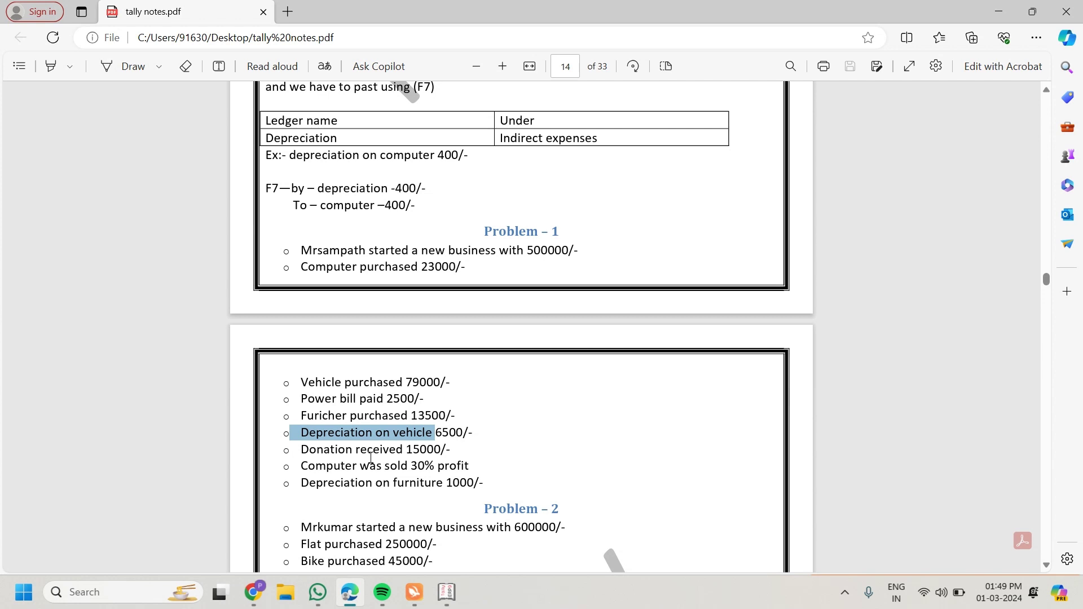
key(alt+Tab)
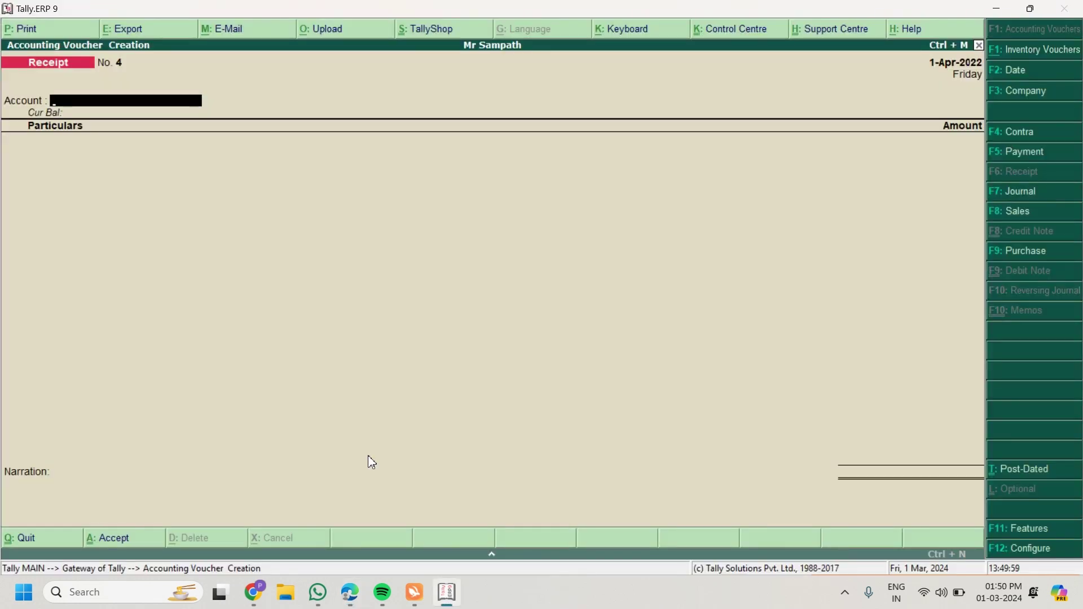
key(F7)
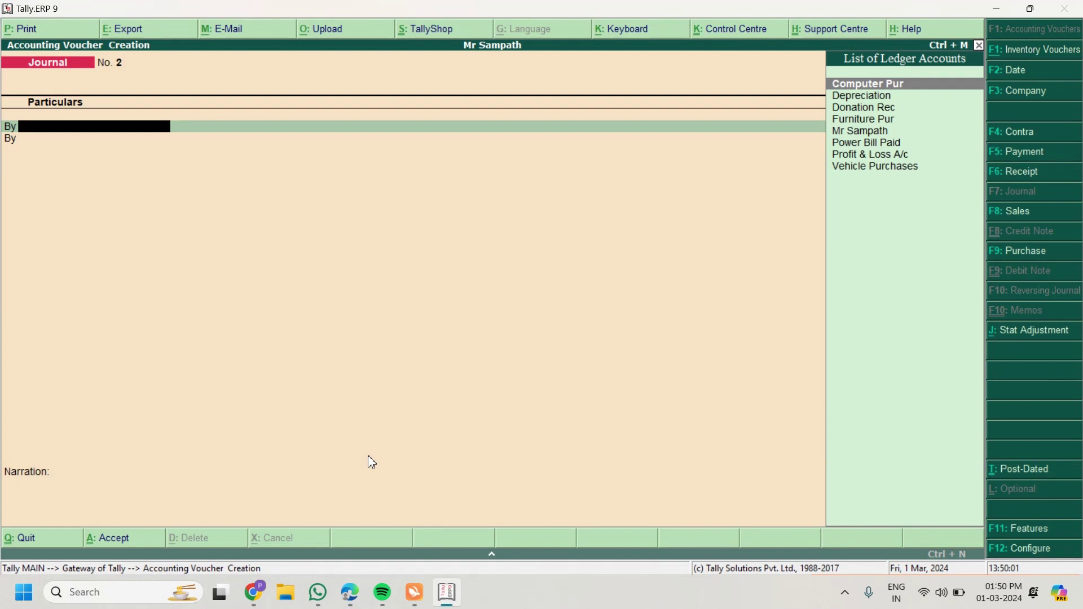
key(Down)
key(Return)
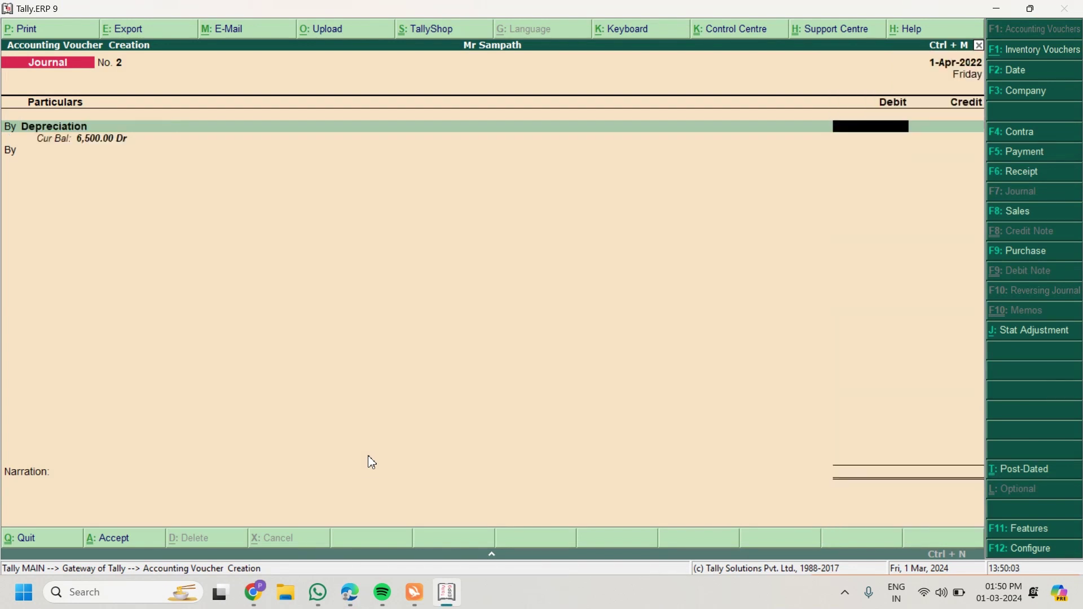
text(1000)
key(Return)
Complete the journal voucher with Furniture Pur as the To ledger for the 1,000 depreciation, and save it without narration.
text(to)
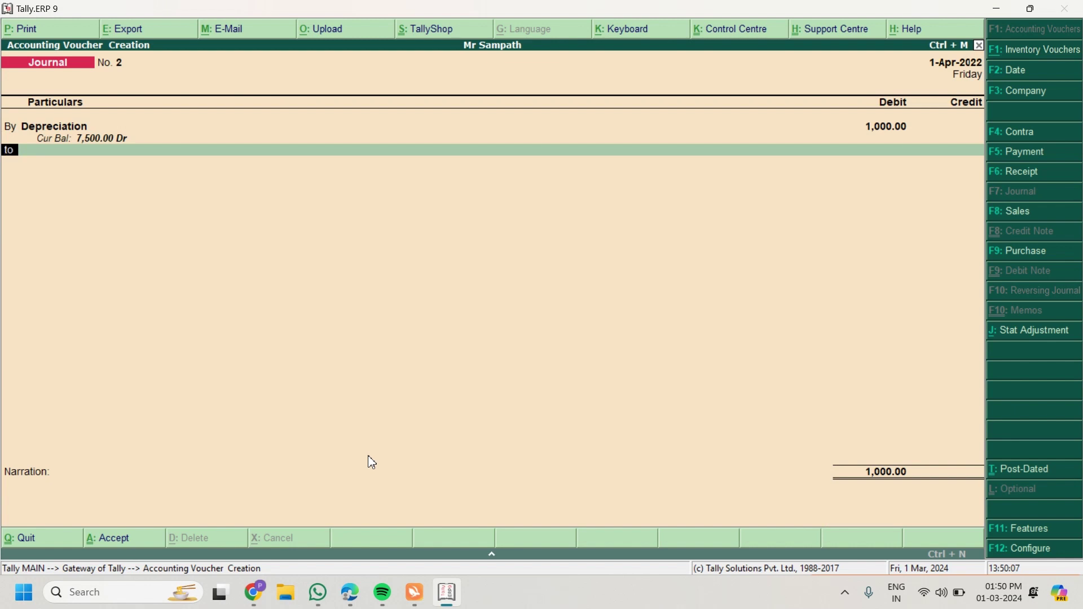
key(Return)
text(v)
key(Up)
key(Up)
key(Up)
key(Up)
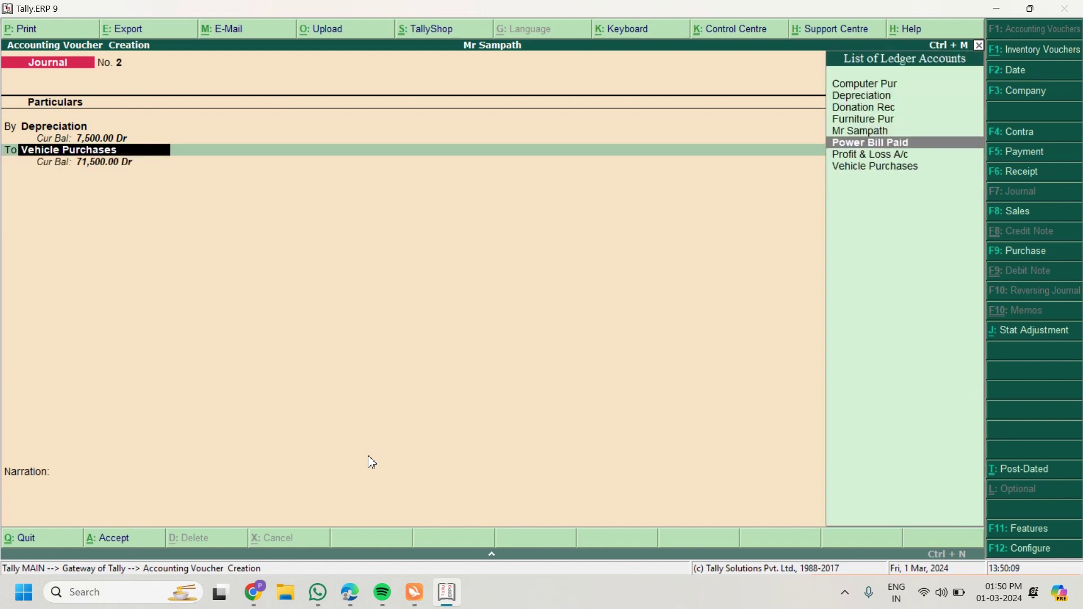
key(Return)
key(Return)
key(Return)
key(Return)
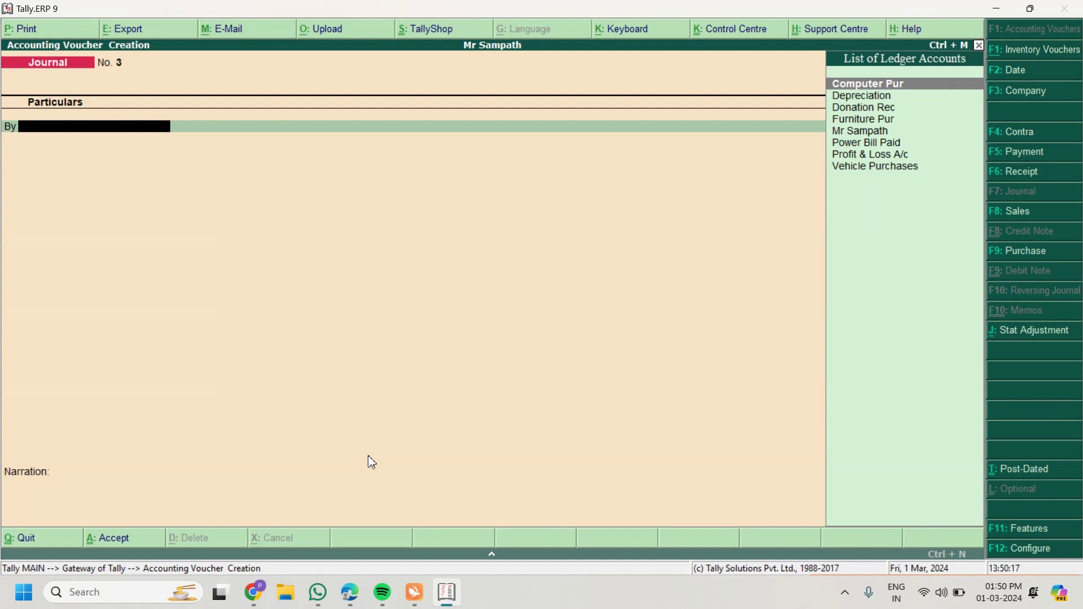
Leave voucher creation and open the company's Balance Sheet report.
key(Escape)
key(y)
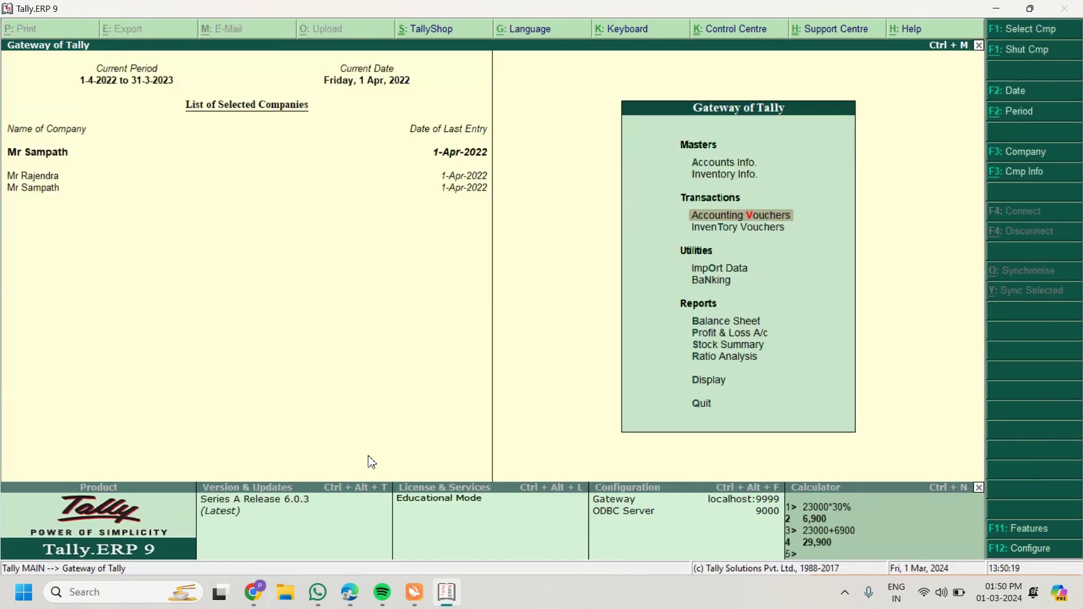
key(Down)
key(Down)
key(Down)
key(Down)
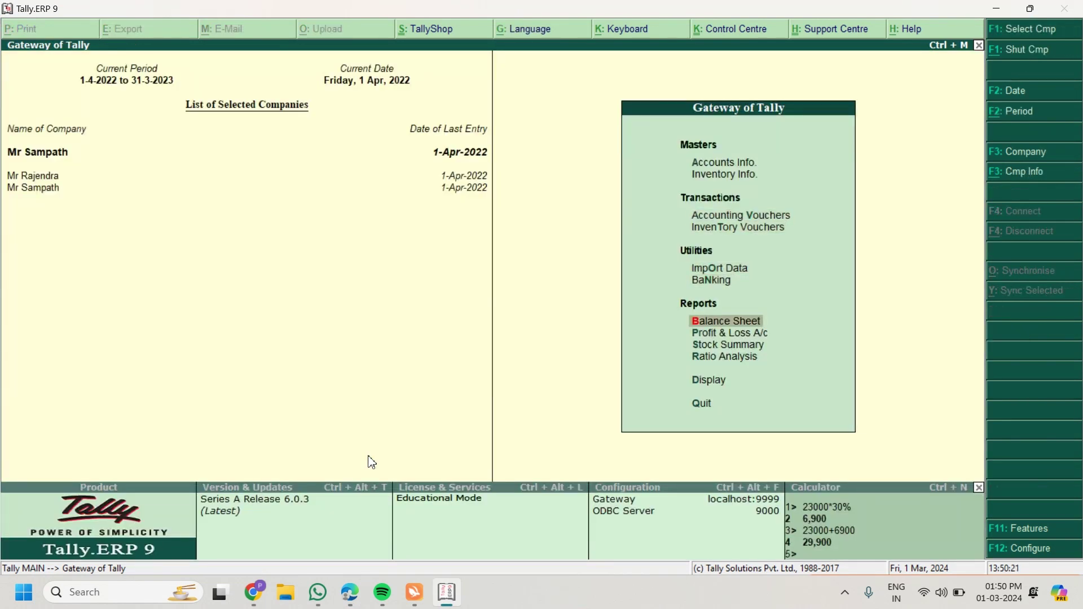
key(Return)
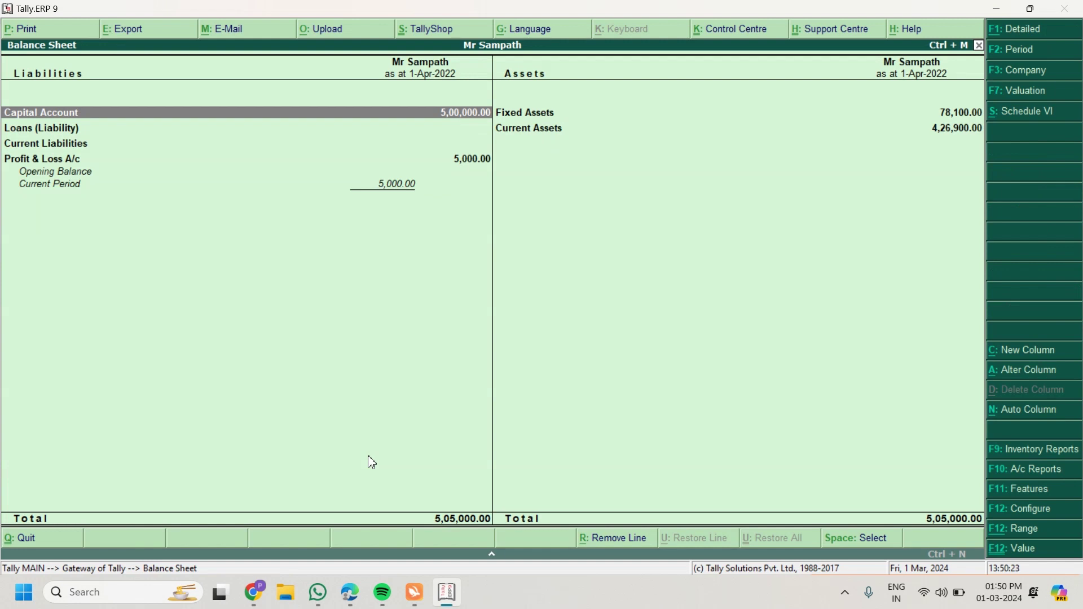